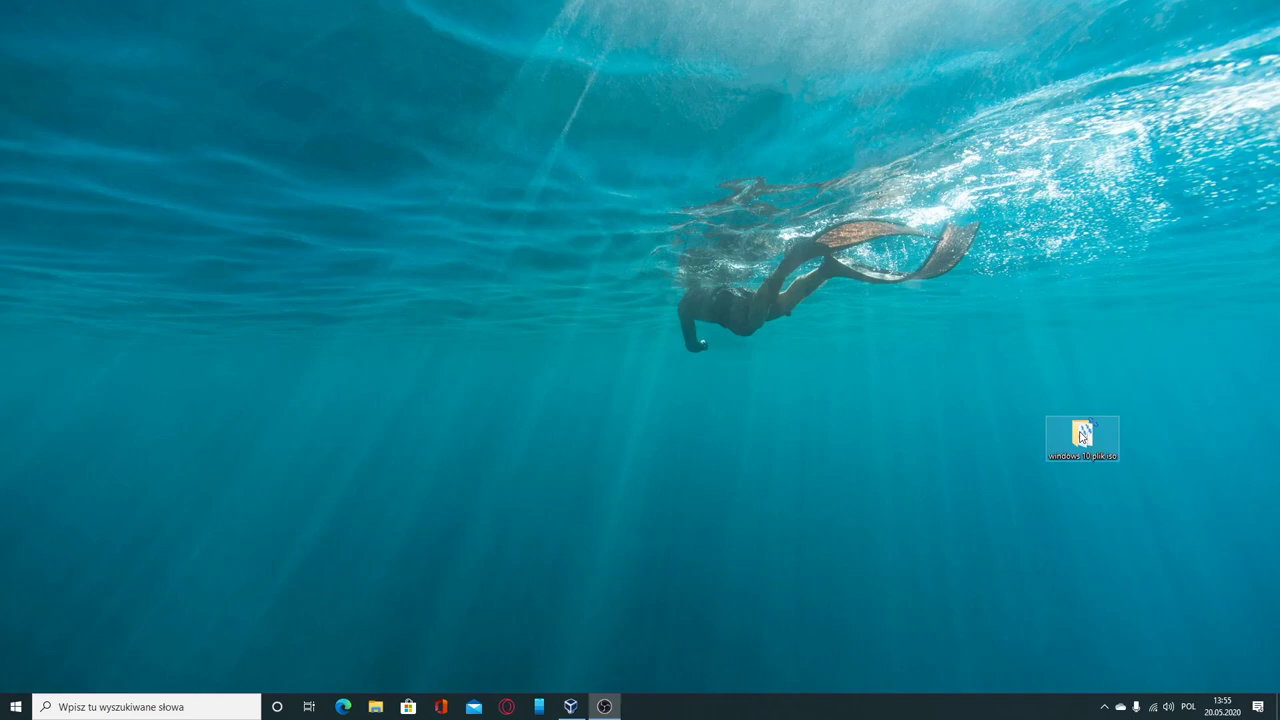
Step: Open the 'windows 10 plik iso' folder containing the x32 and x64 Insider Preview ISOs
double_click(1082, 436)
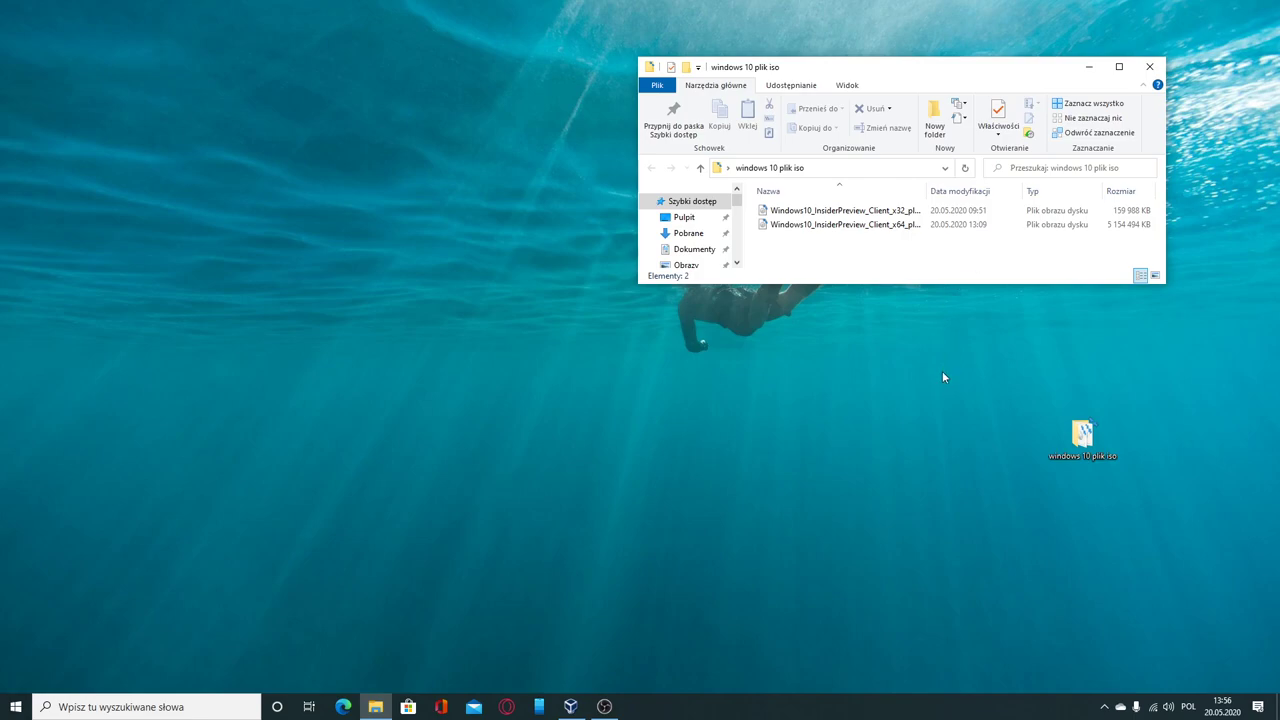
Step: In VirtualBox, define a new Windows 10 (64-bit) VM named 'windows 10' with 2048 MB RAM
mouse_move(568, 704)
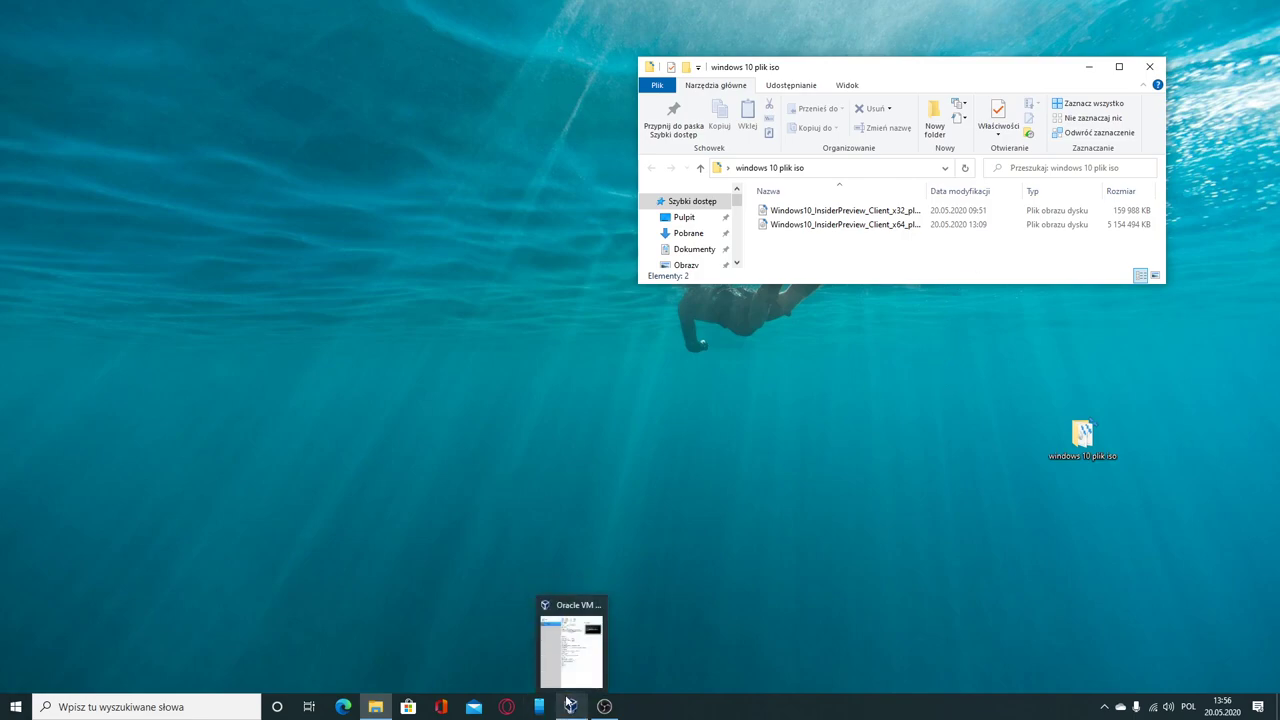
left_click(568, 705)
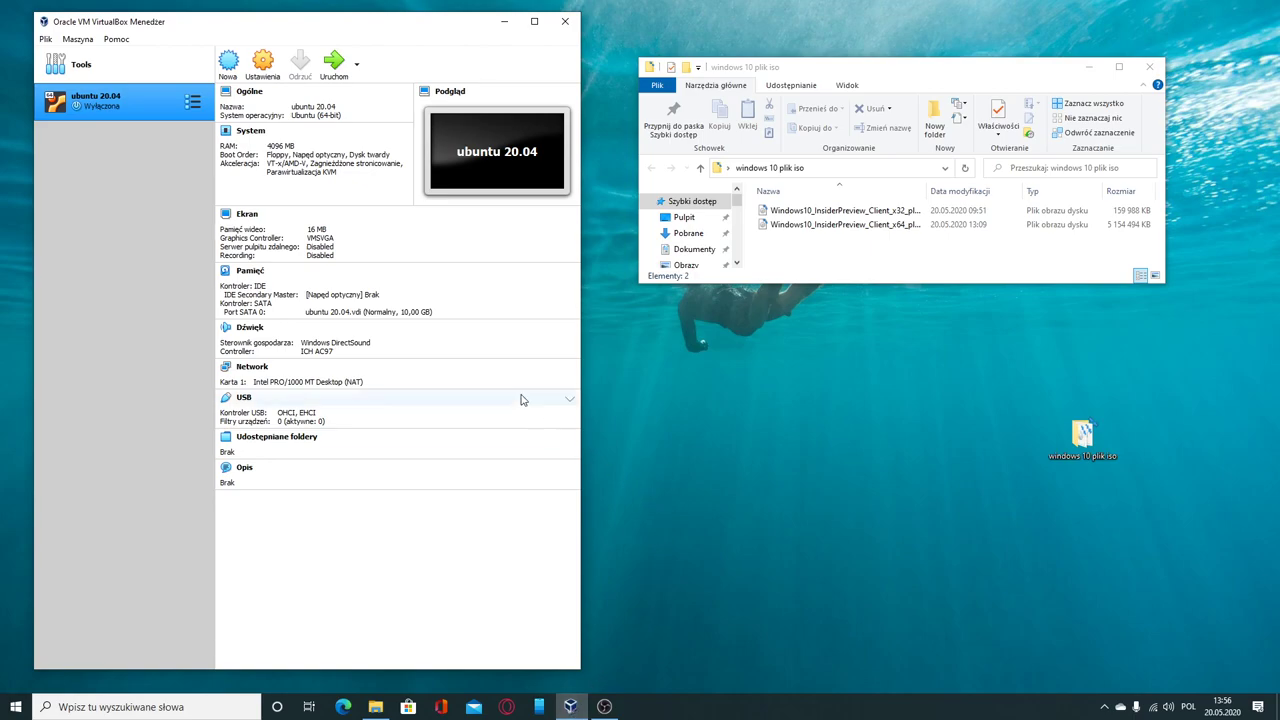
left_click(228, 68)
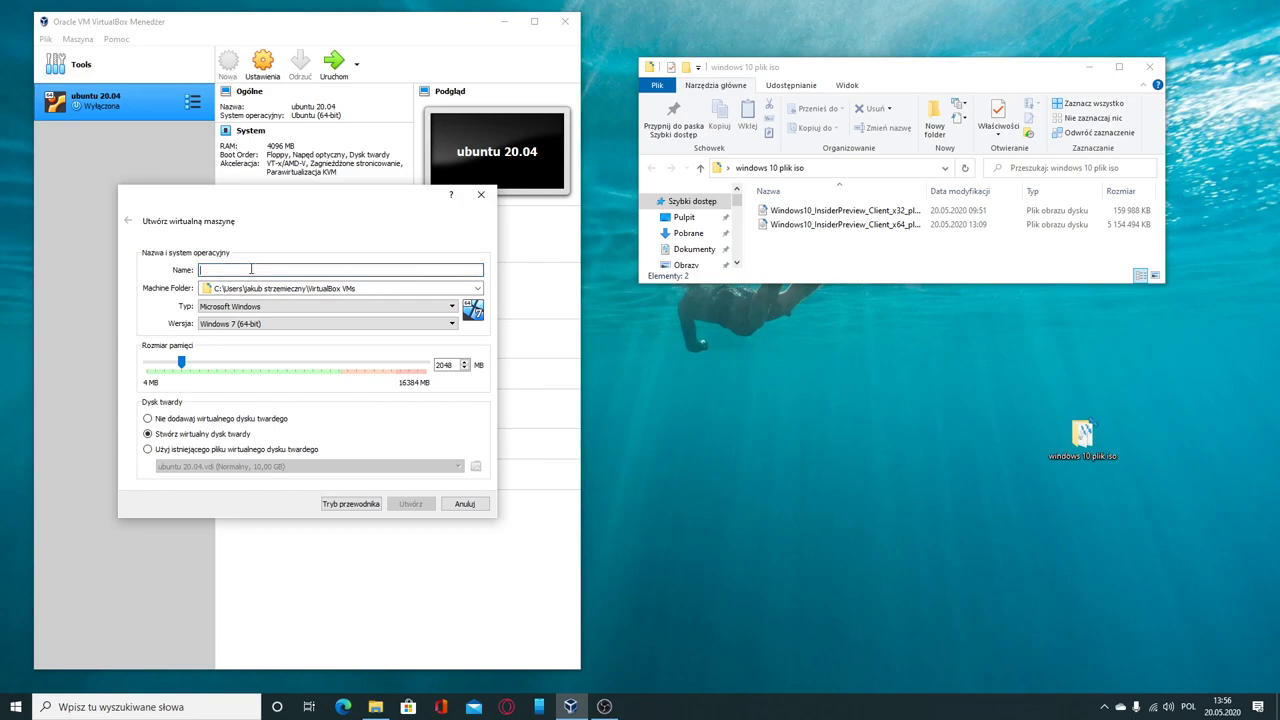
type("windows 10")
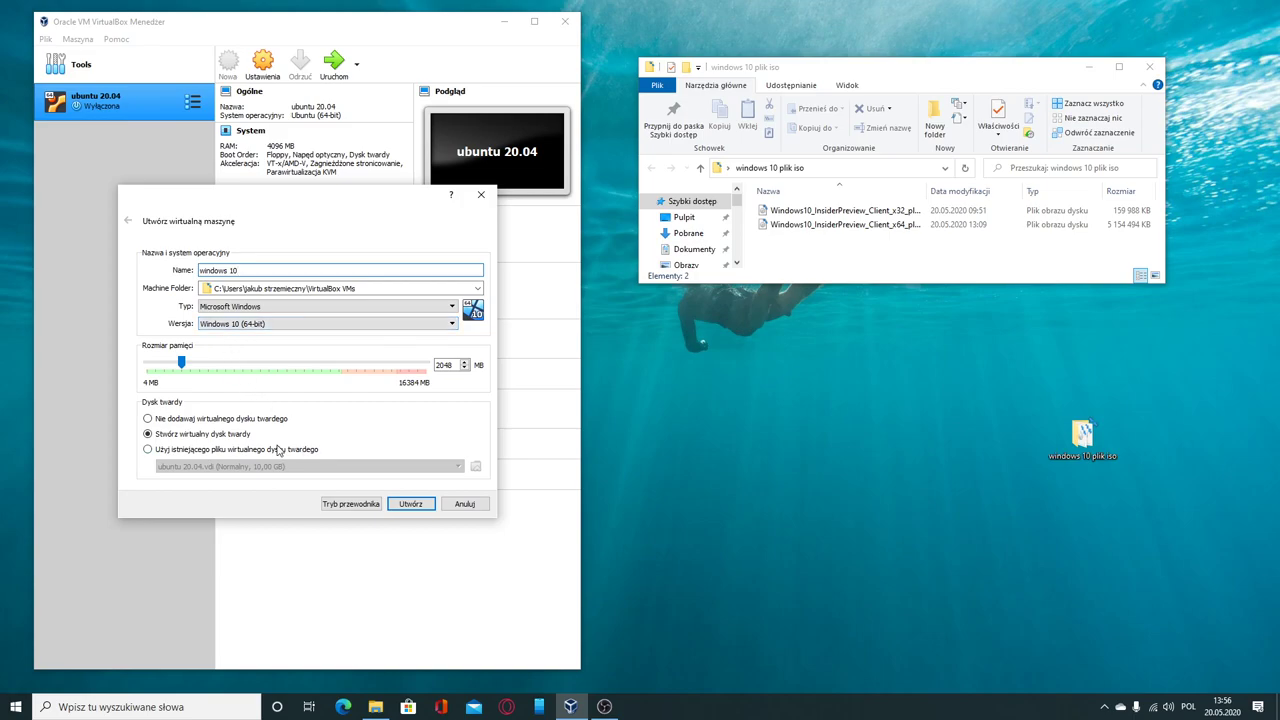
left_click(404, 506)
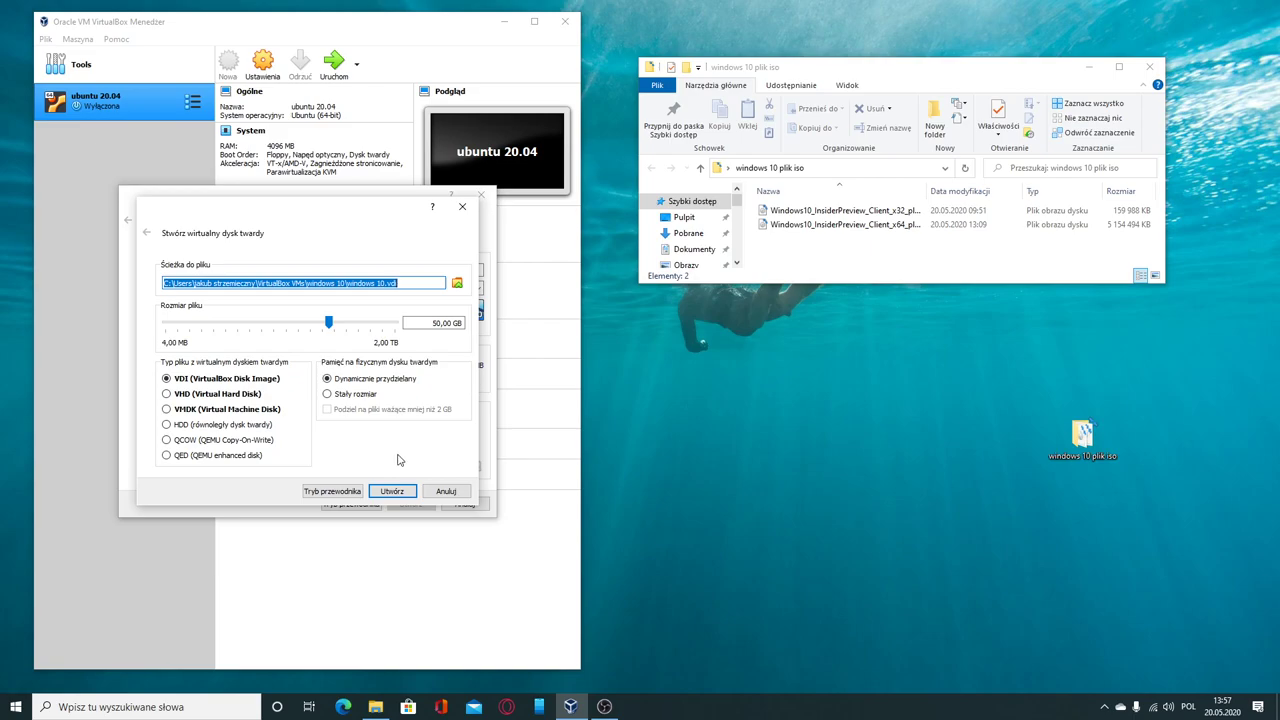
Step: Create the 50 GB dynamically allocated 'windows 10.vdi' disk to finish the VM
left_click(392, 491)
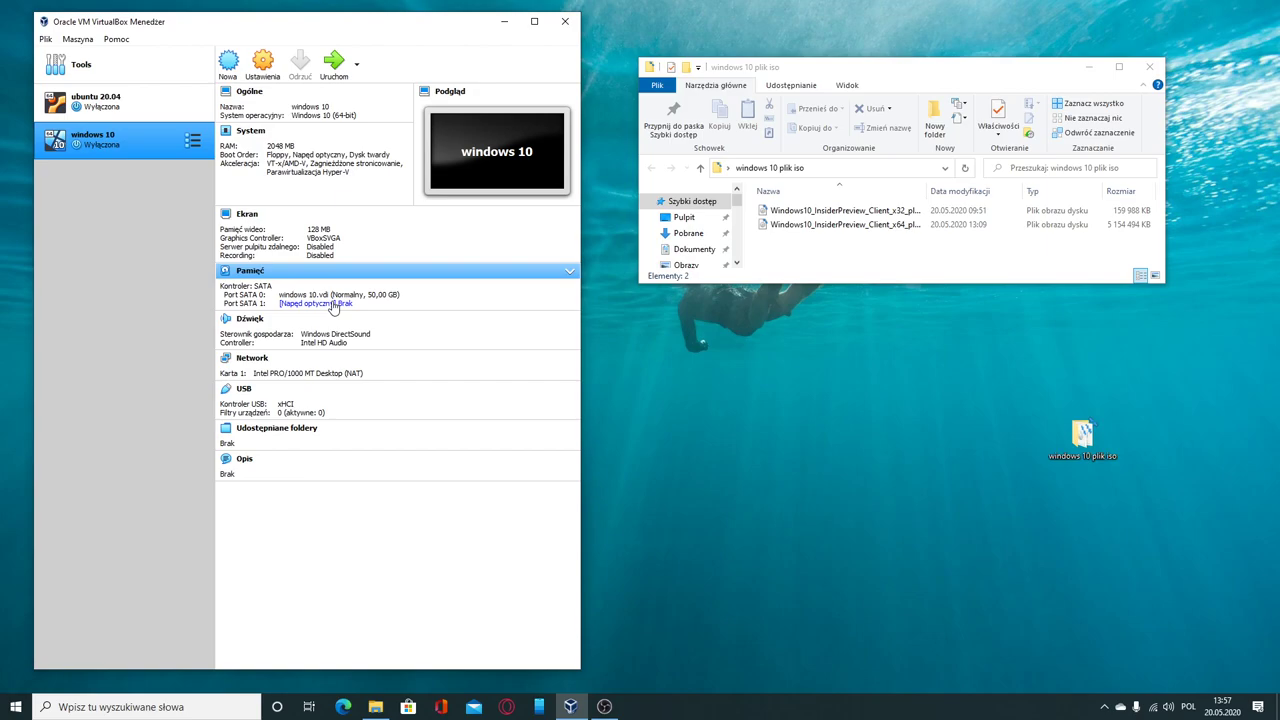
Step: Set the VM boot order to hard disk first, optical drive second, with Floppy disabled
left_click(262, 66)
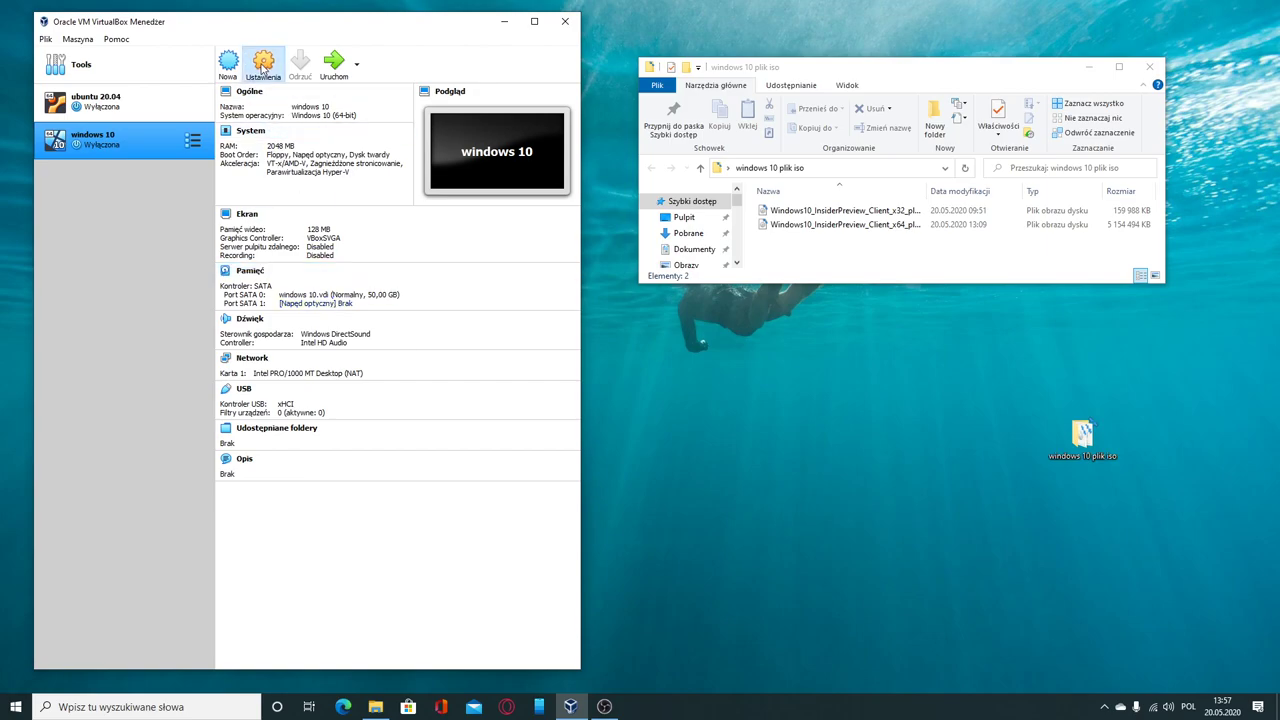
left_click(122, 229)
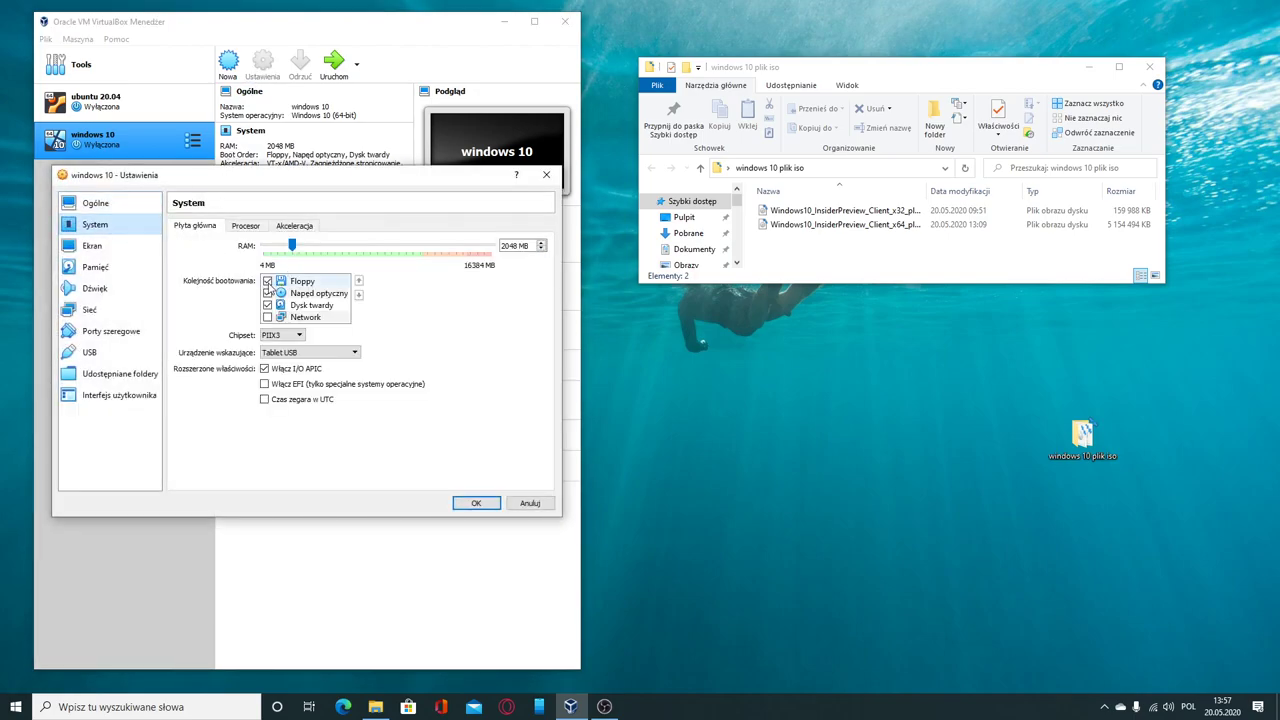
left_click(267, 282)
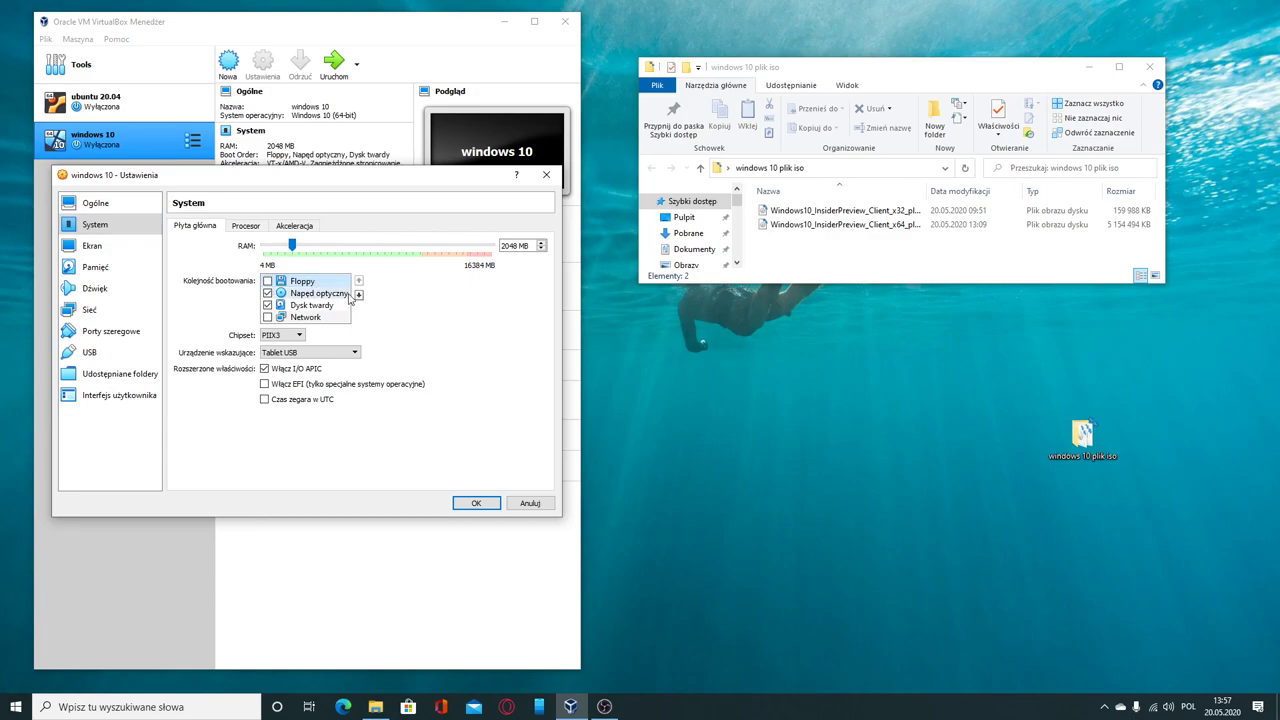
left_click(358, 295)
left_click(358, 295)
left_click(323, 294)
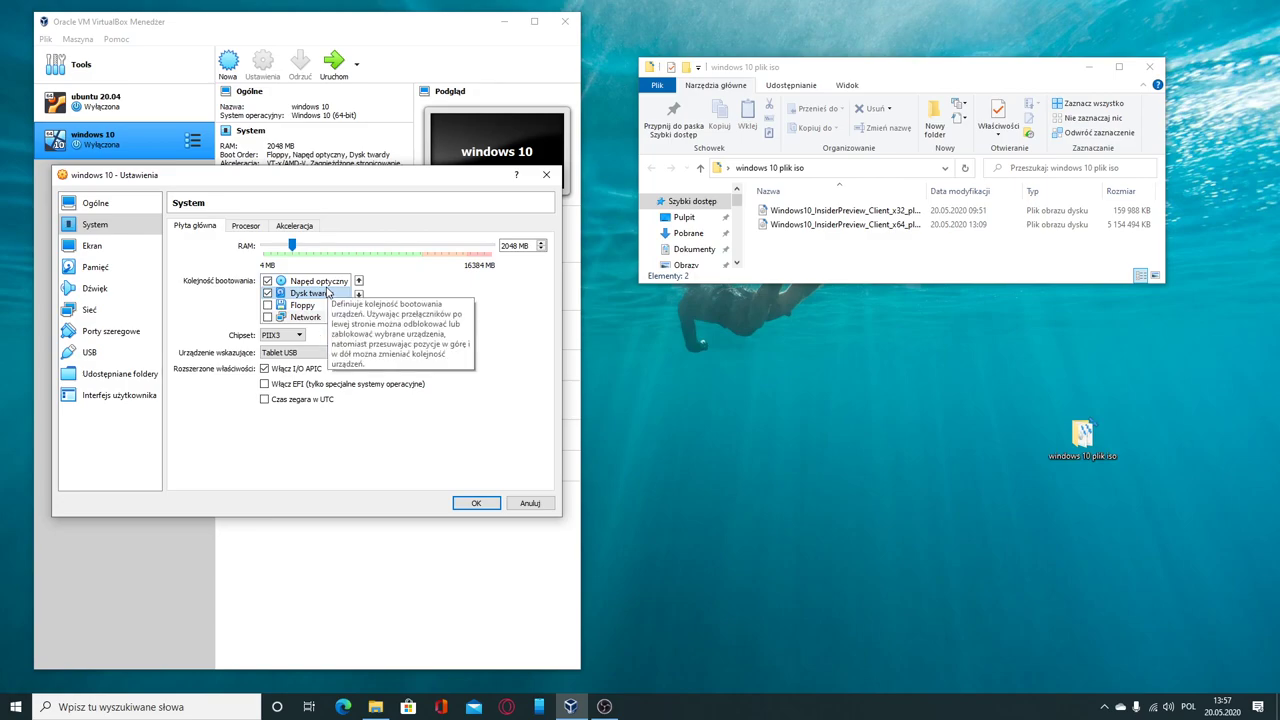
left_click(359, 282)
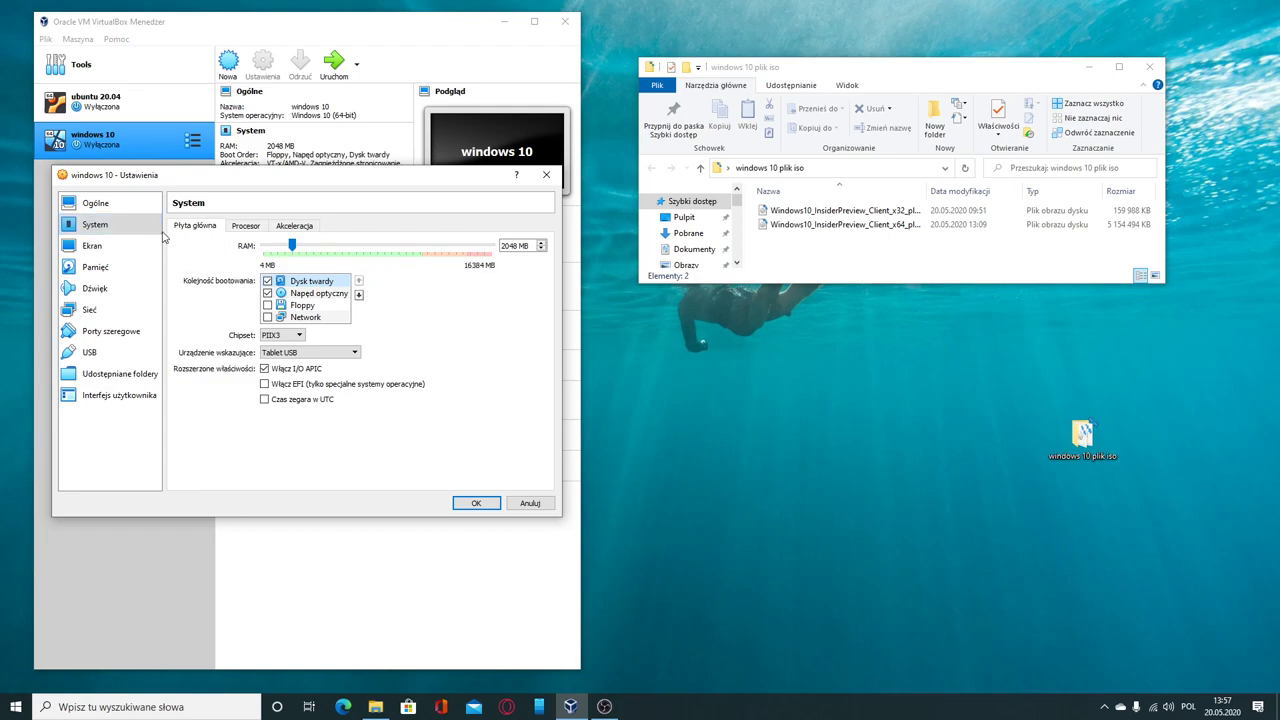
left_click(120, 250)
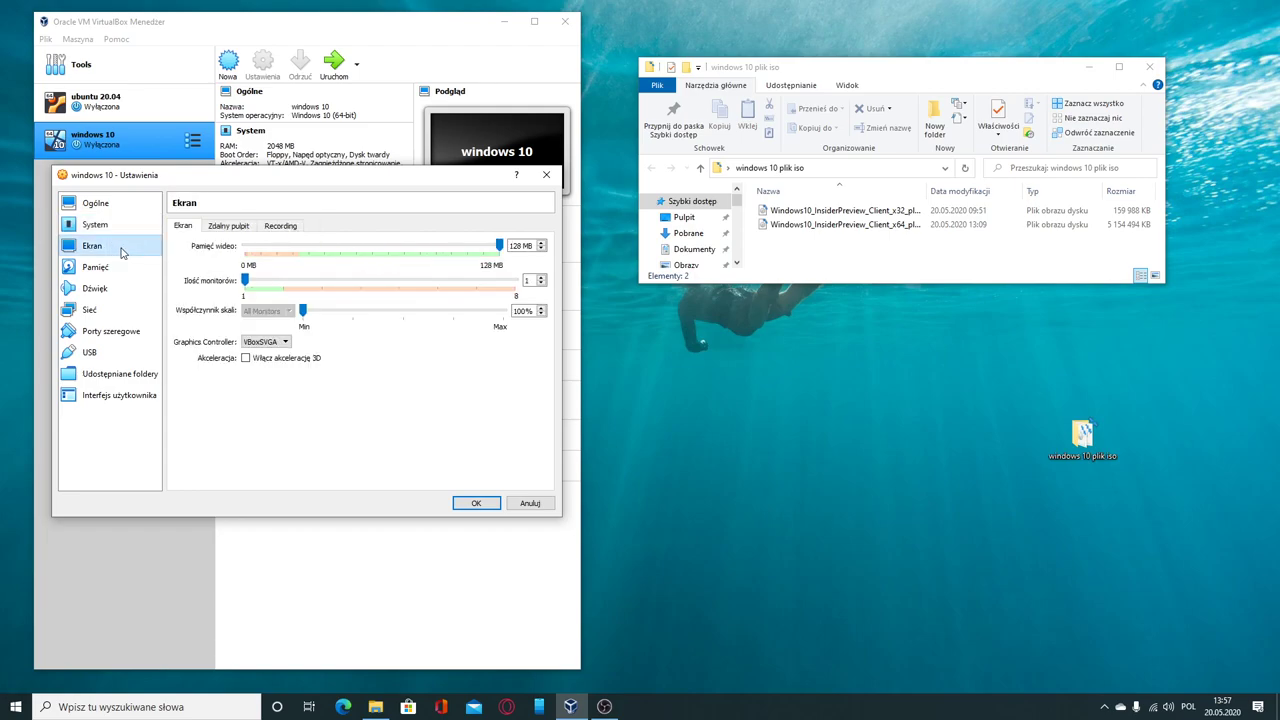
Step: Mount the Windows10 x64 Insider Preview ISO in the optical drive and save the settings
left_click(120, 268)
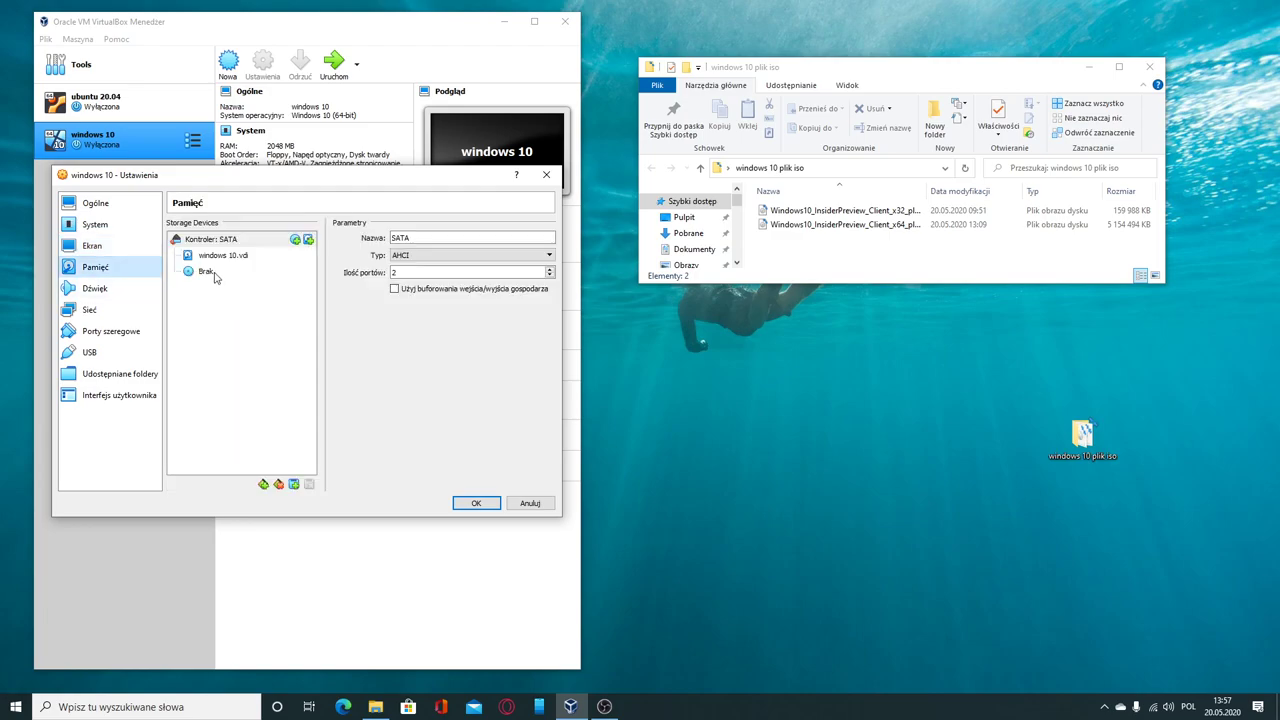
left_click(212, 274)
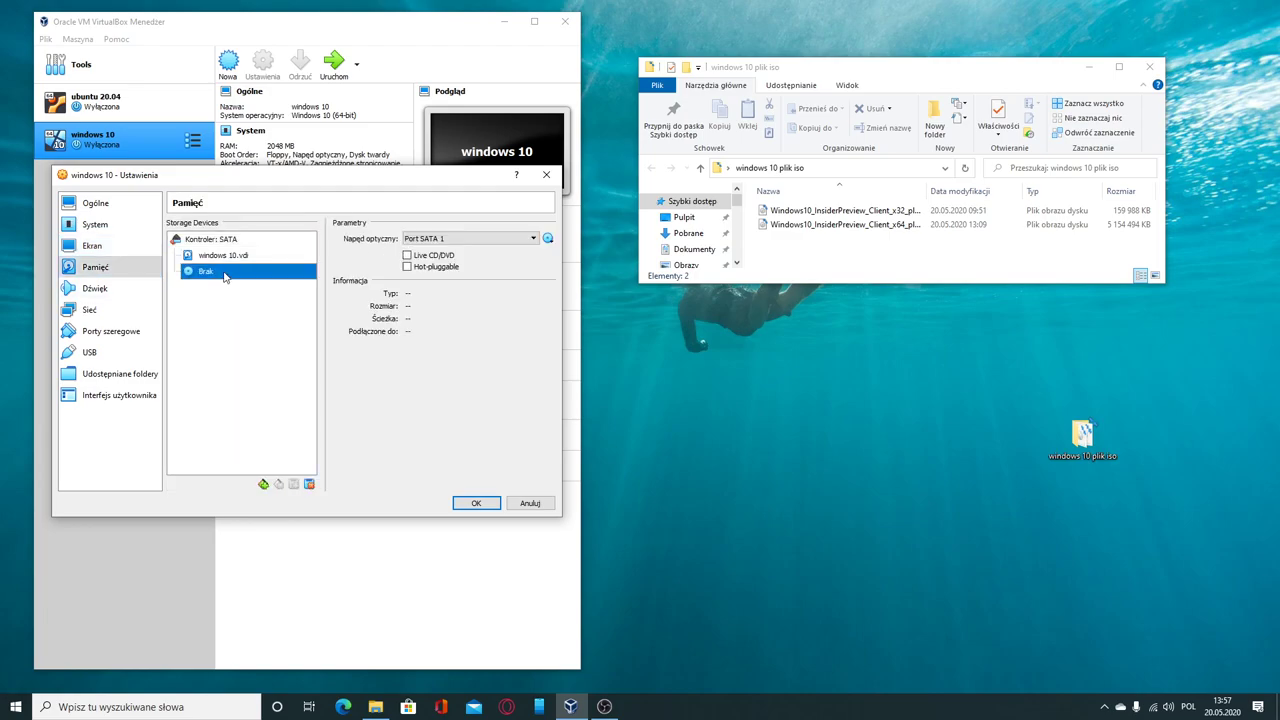
left_click(548, 241)
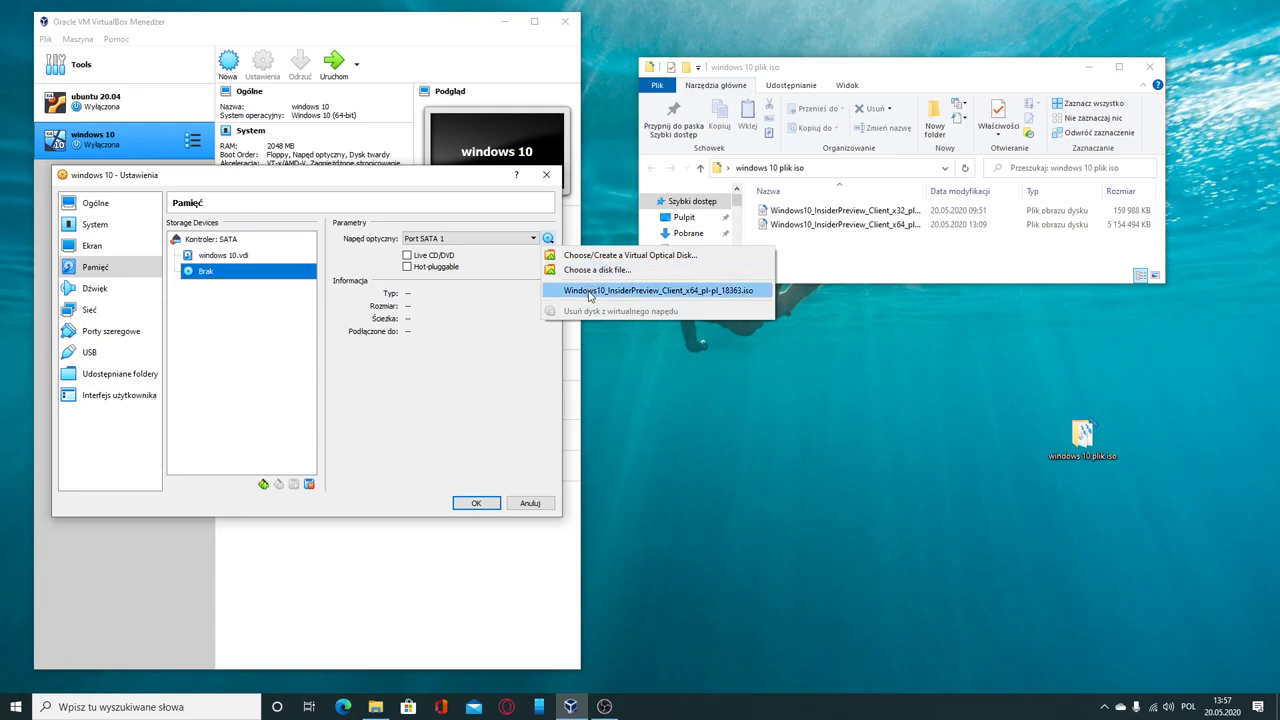
left_click(590, 291)
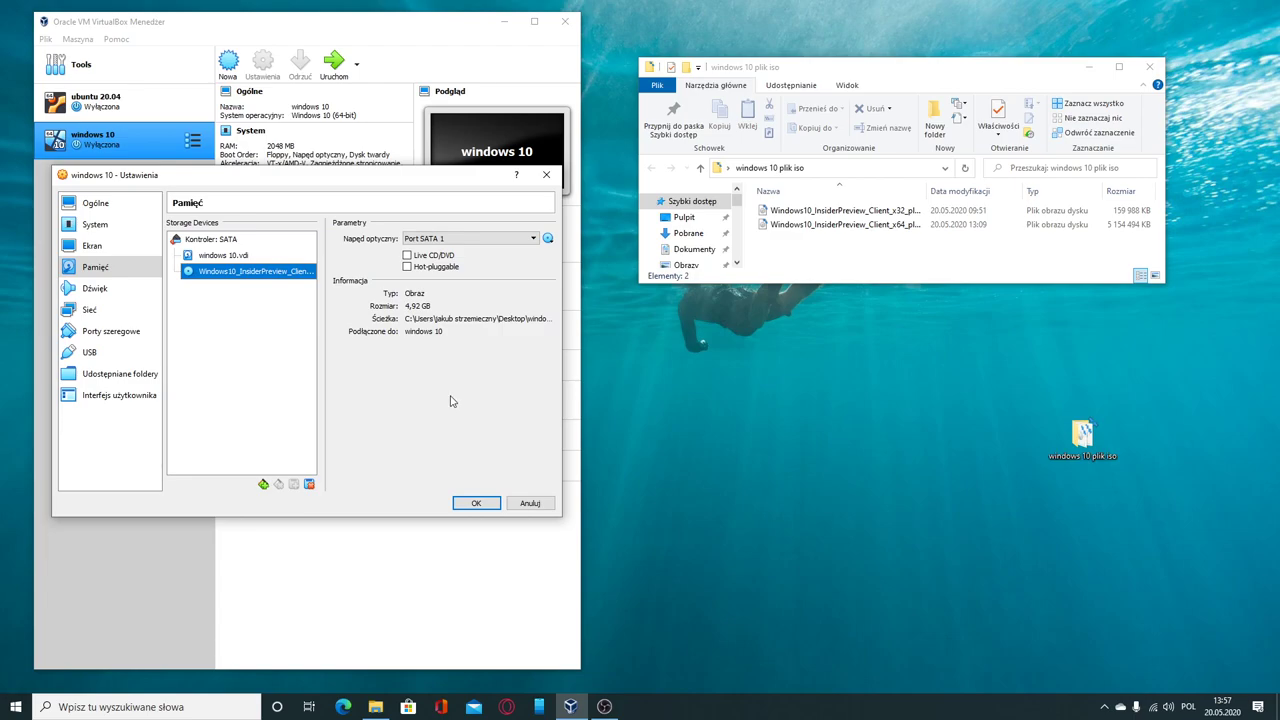
left_click(472, 504)
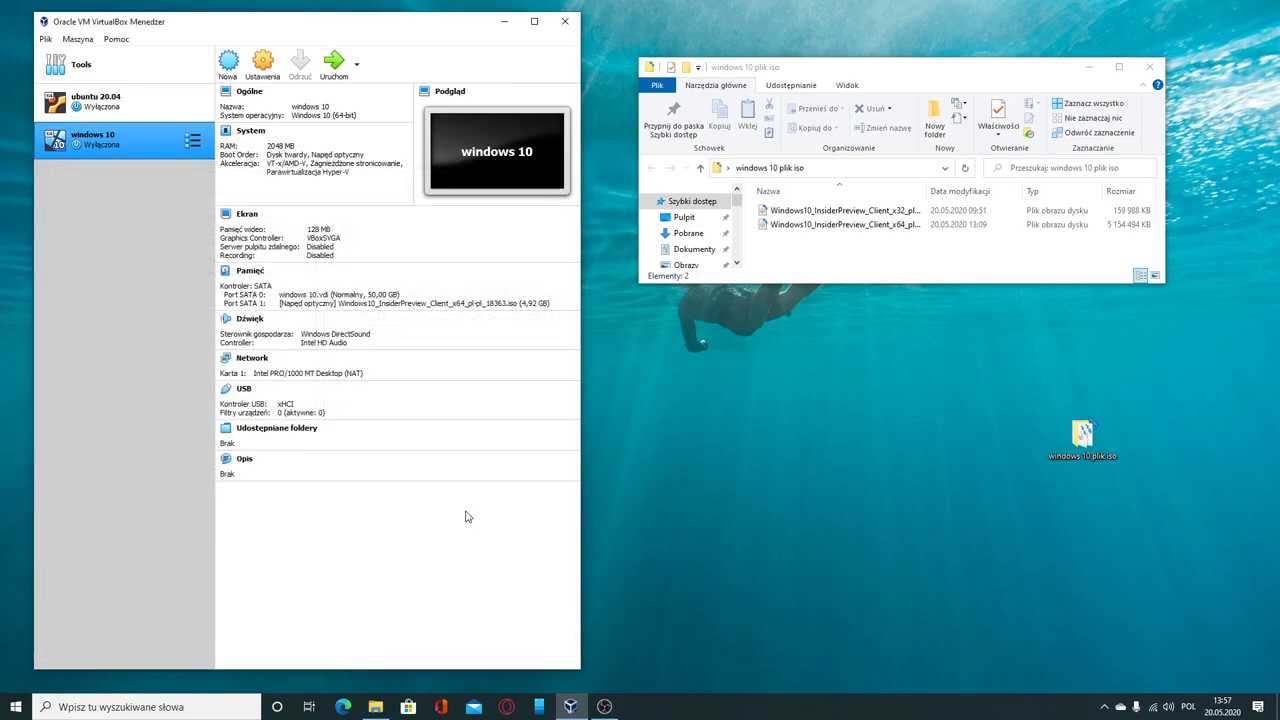
Step: Start the 'windows 10' VM, booting from the Windows10 Insider Preview ISO
left_click(336, 64)
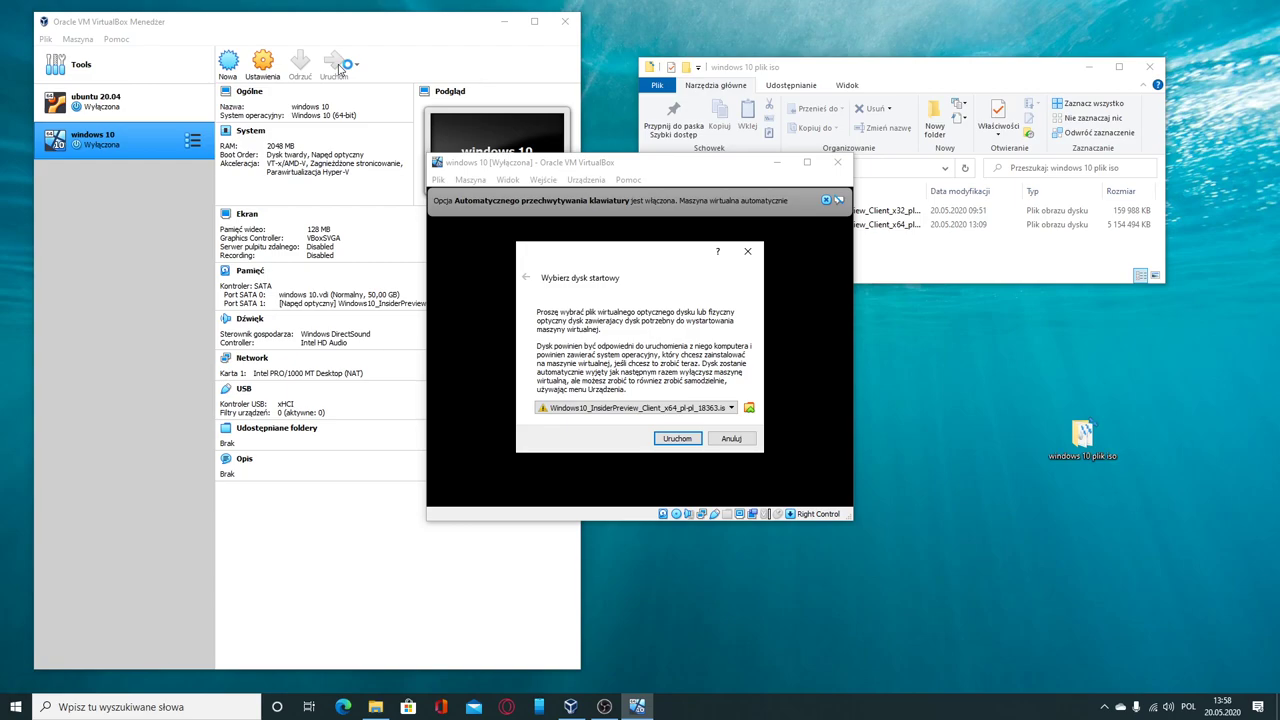
left_click(729, 409)
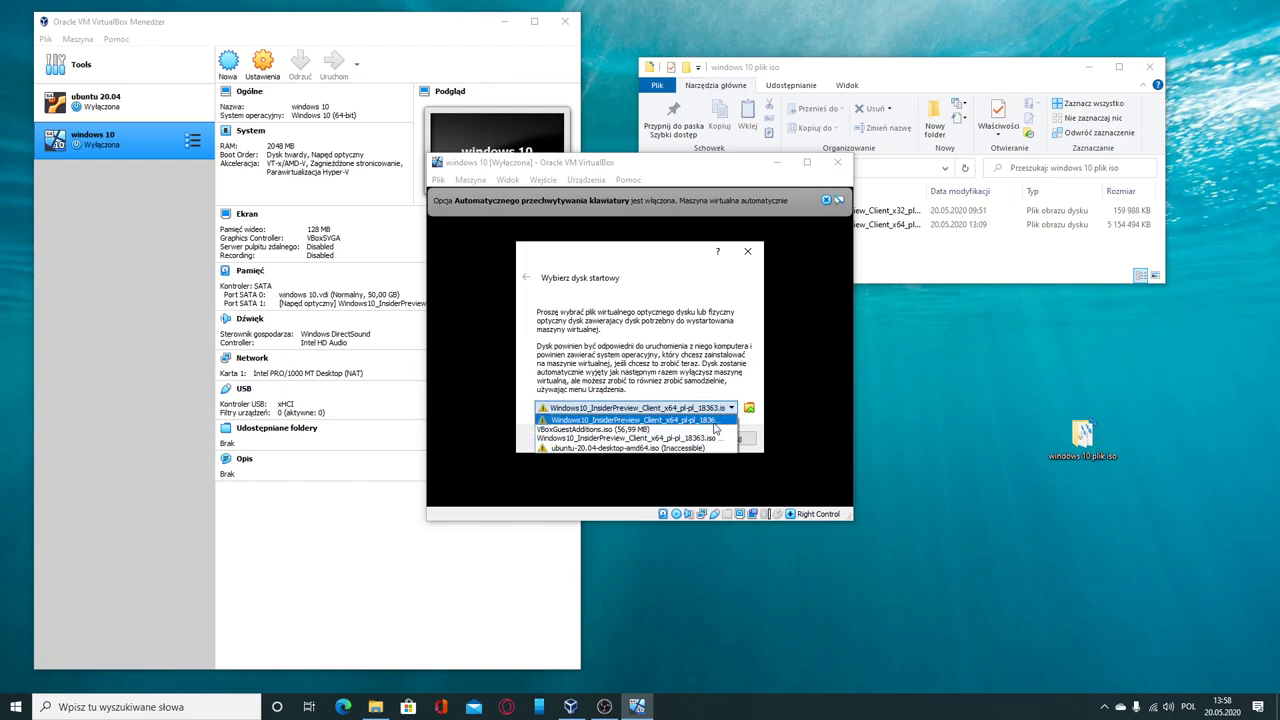
left_click(717, 439)
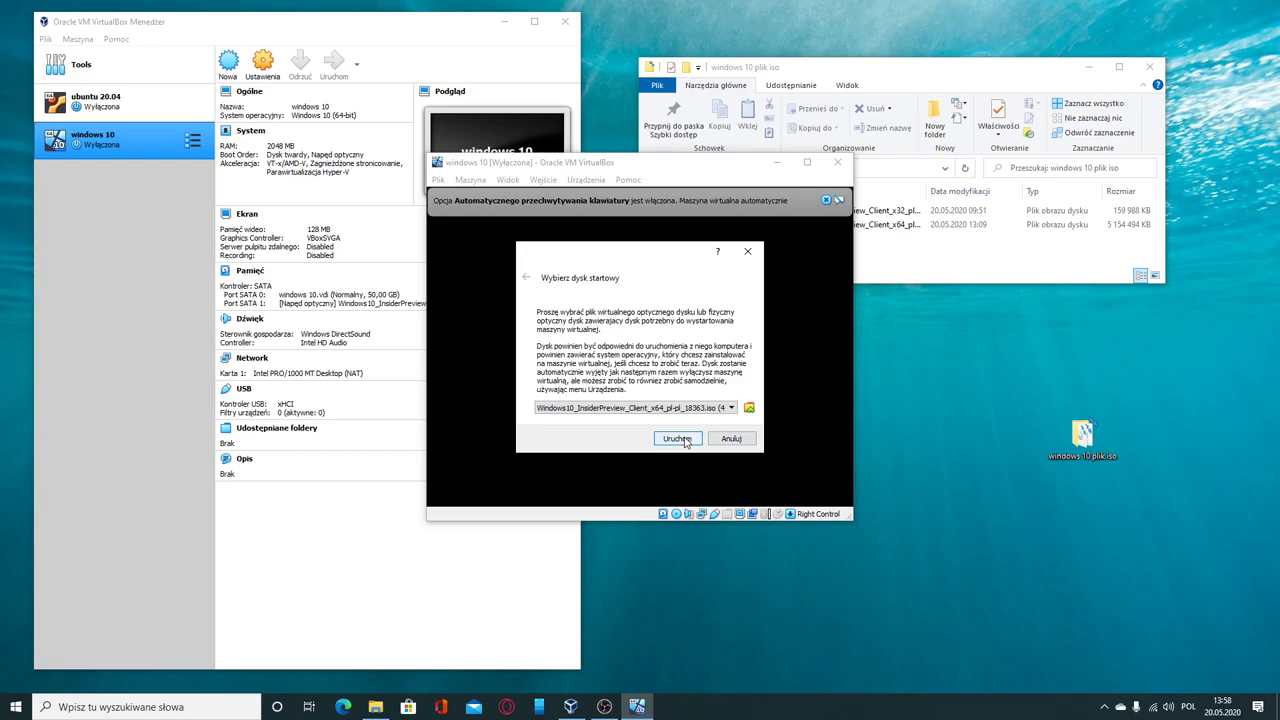
left_click(686, 442)
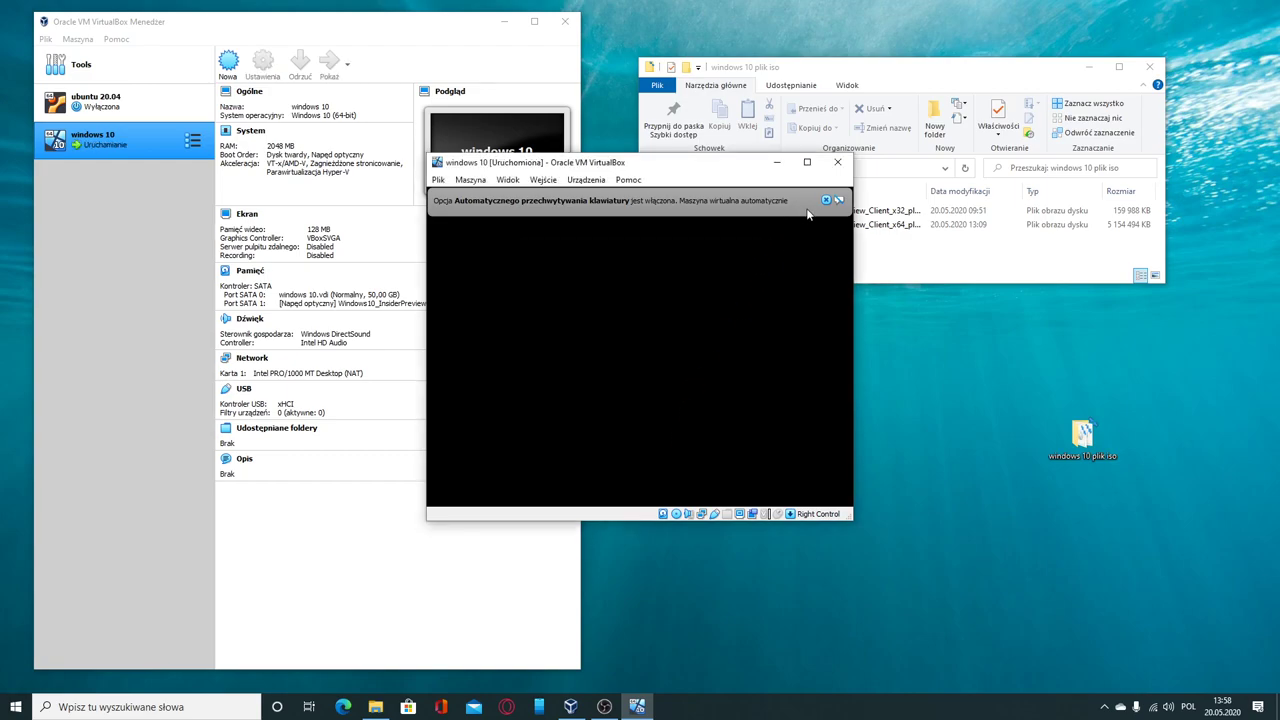
Step: Keep Polski (Polska) language and format with the Polski (programisty) keyboard, then continue
left_click(825, 201)
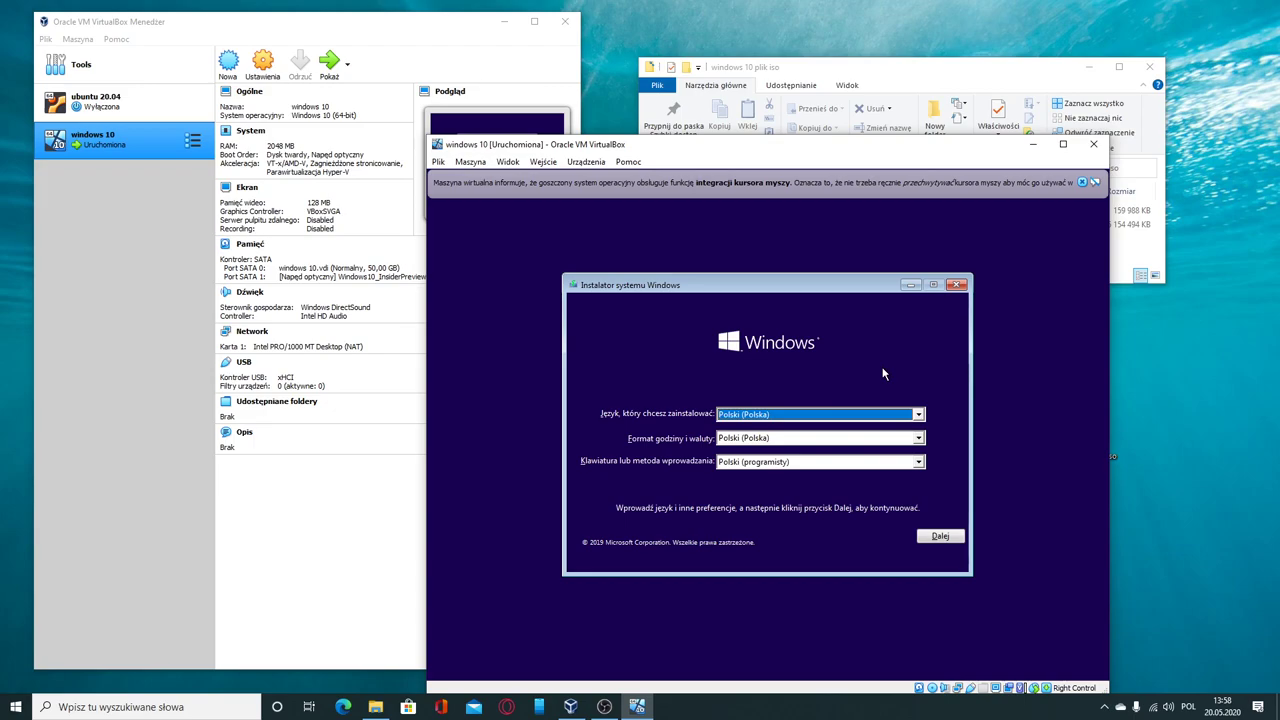
left_click(853, 416)
left_click(853, 418)
left_click(824, 440)
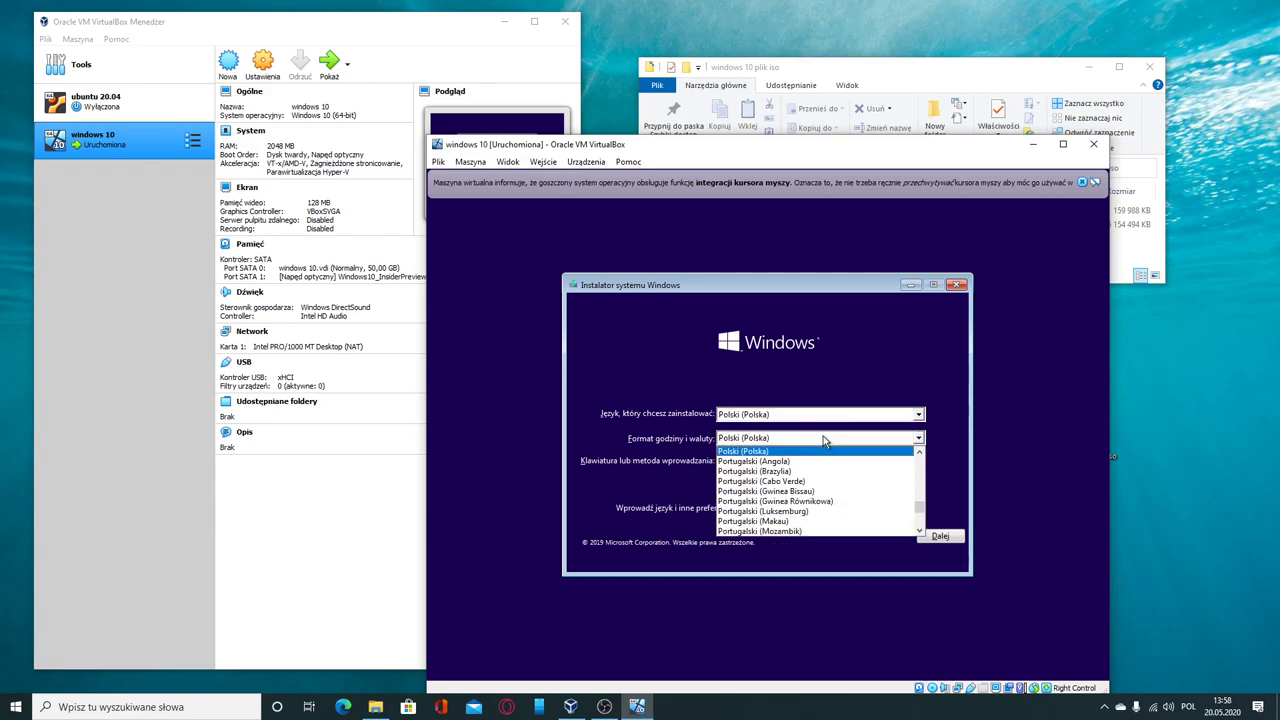
left_click(824, 440)
left_click(808, 462)
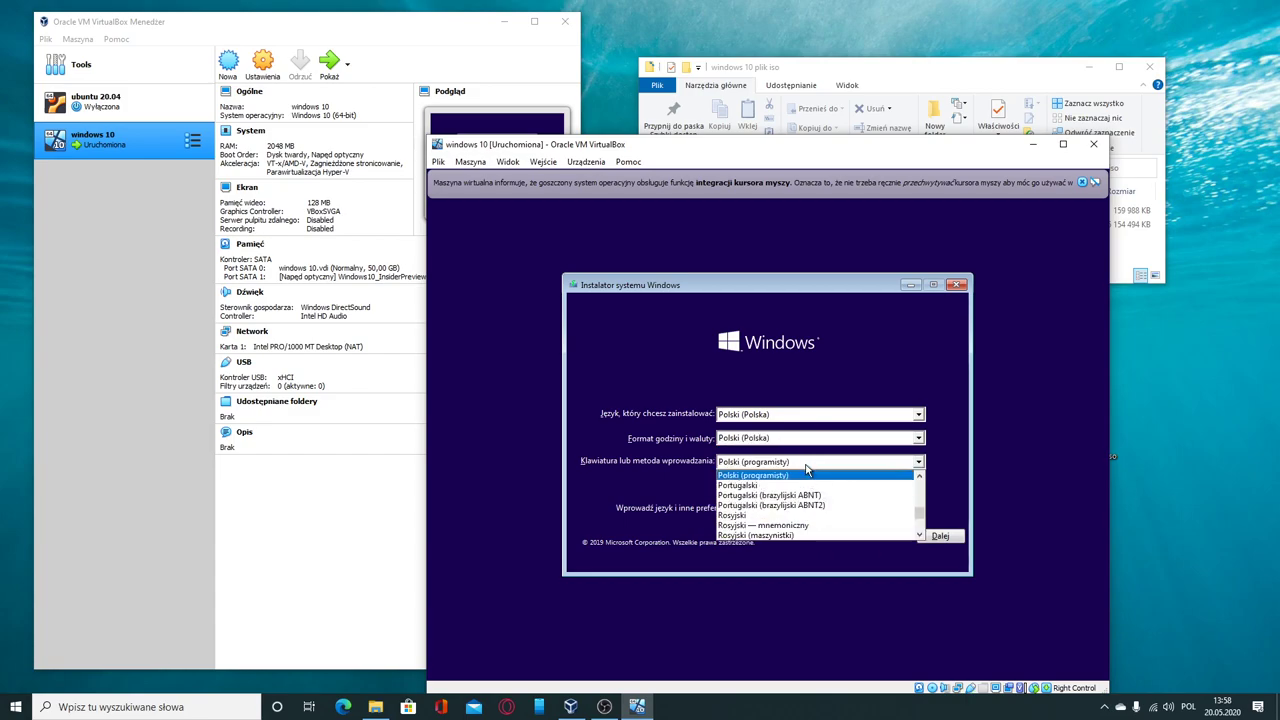
left_click(806, 466)
left_click(938, 536)
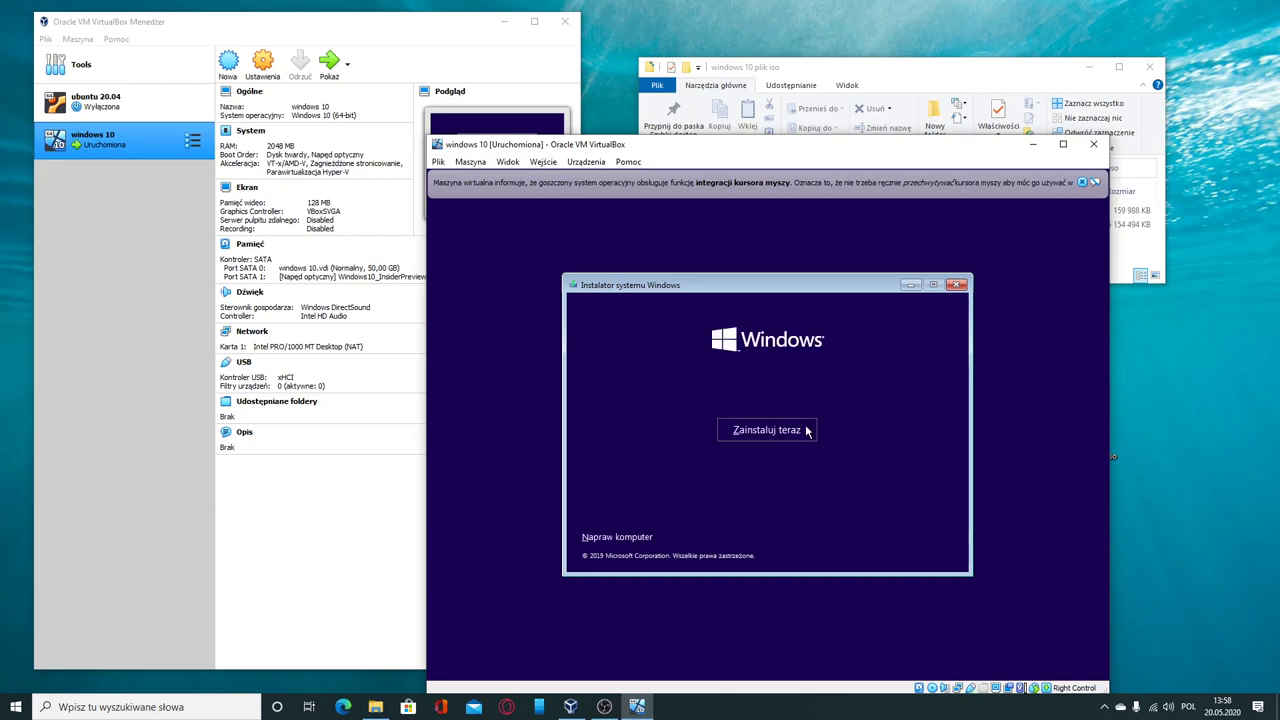
Step: Begin the Windows installation and reach the product-key activation page
left_click(806, 430)
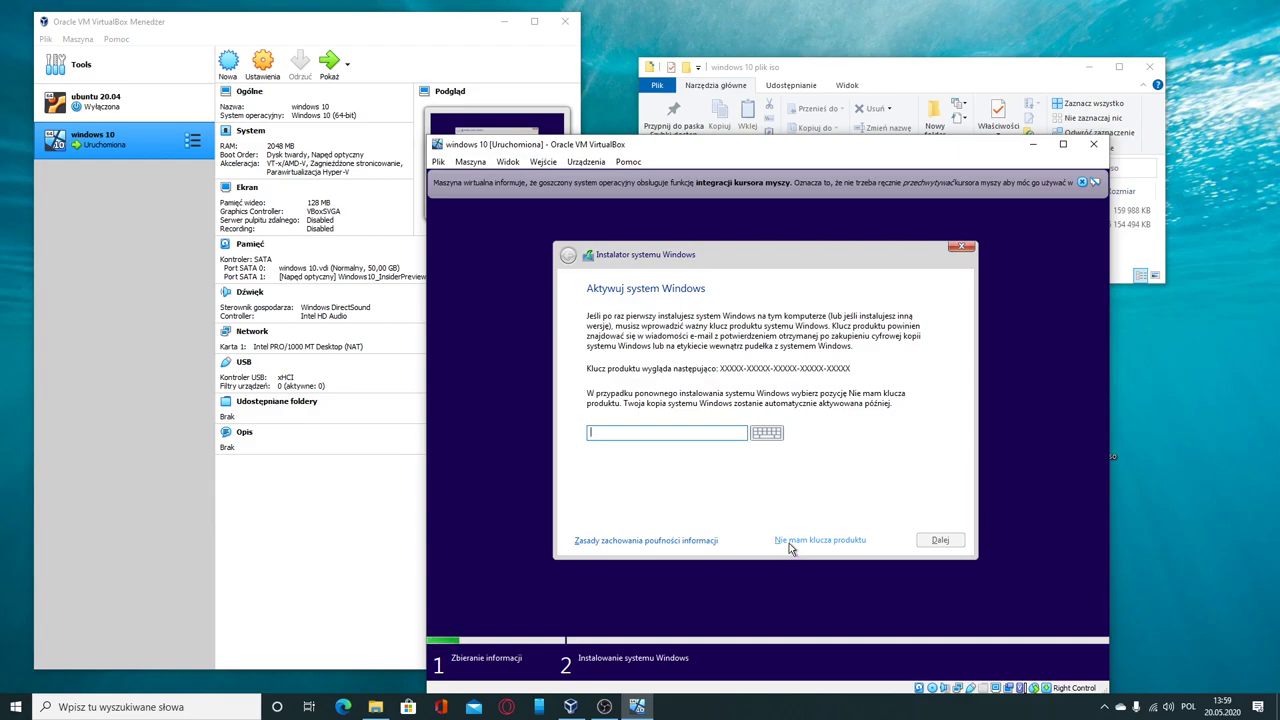
Step: Skip the product key and choose the Windows 10 Pro N edition
left_click(788, 543)
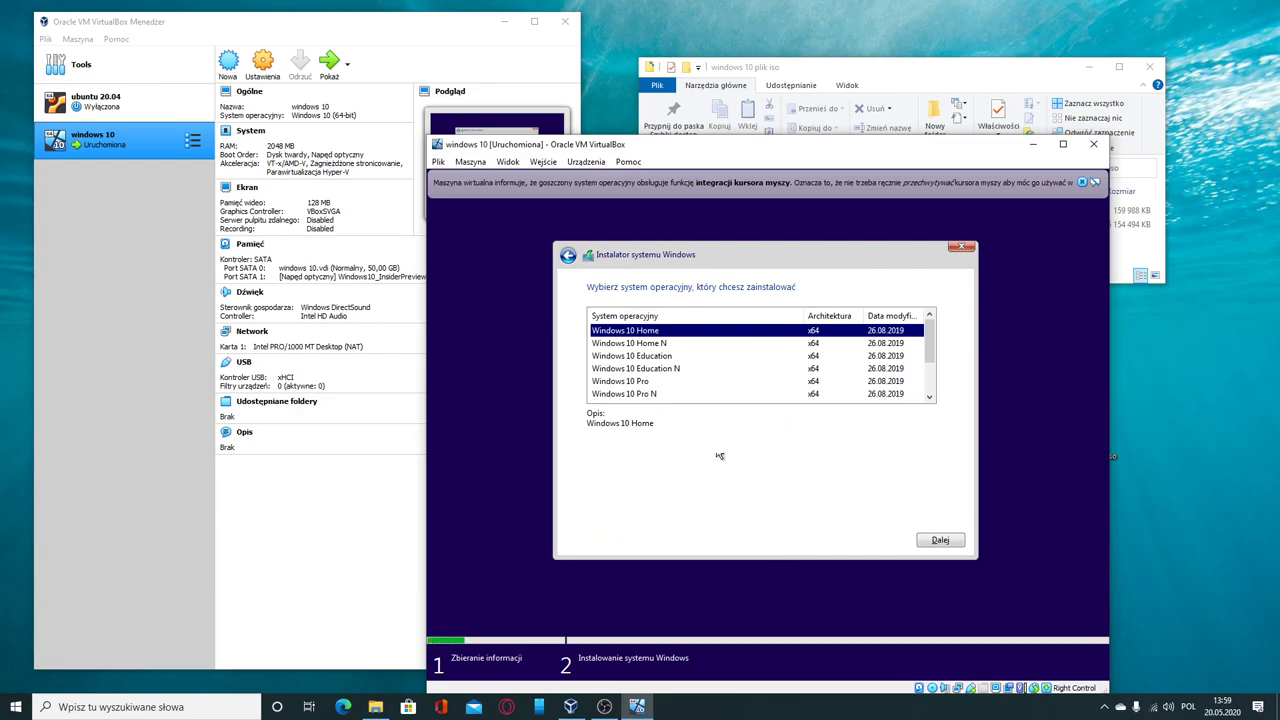
scroll(726, 385, "down", 2)
scroll(726, 383, "up", 2)
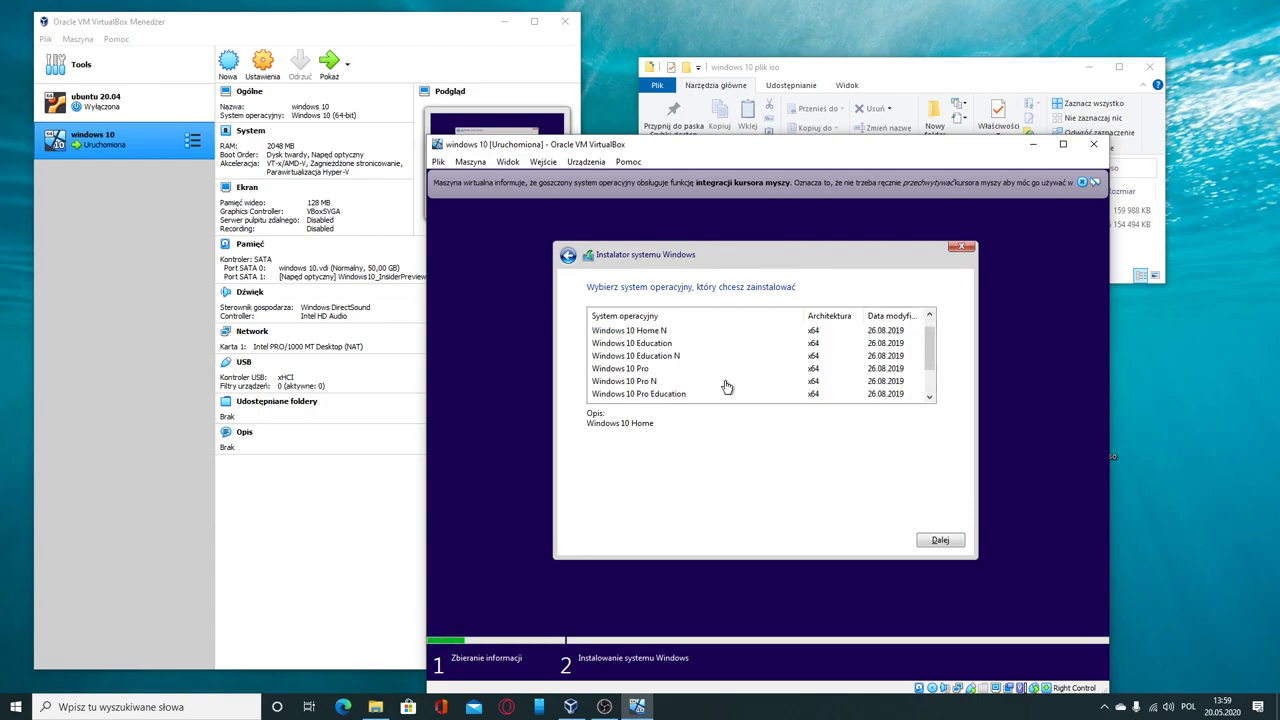
left_click(648, 382)
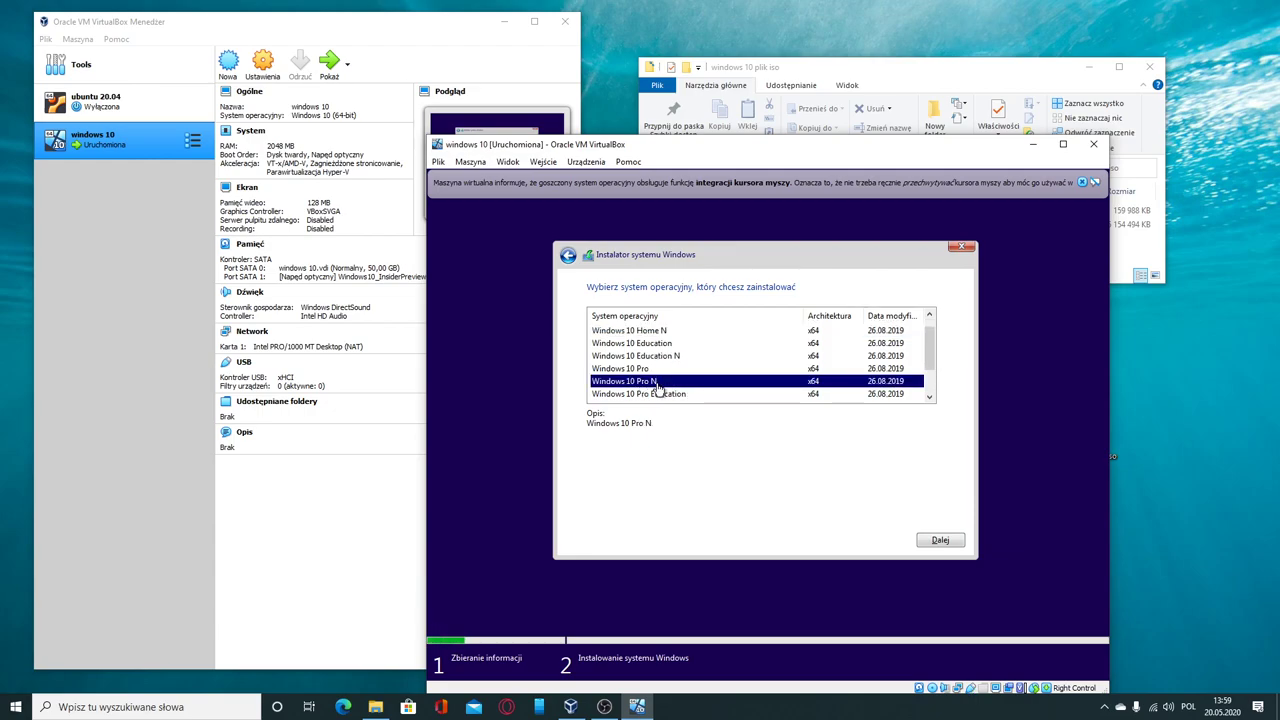
left_click(928, 540)
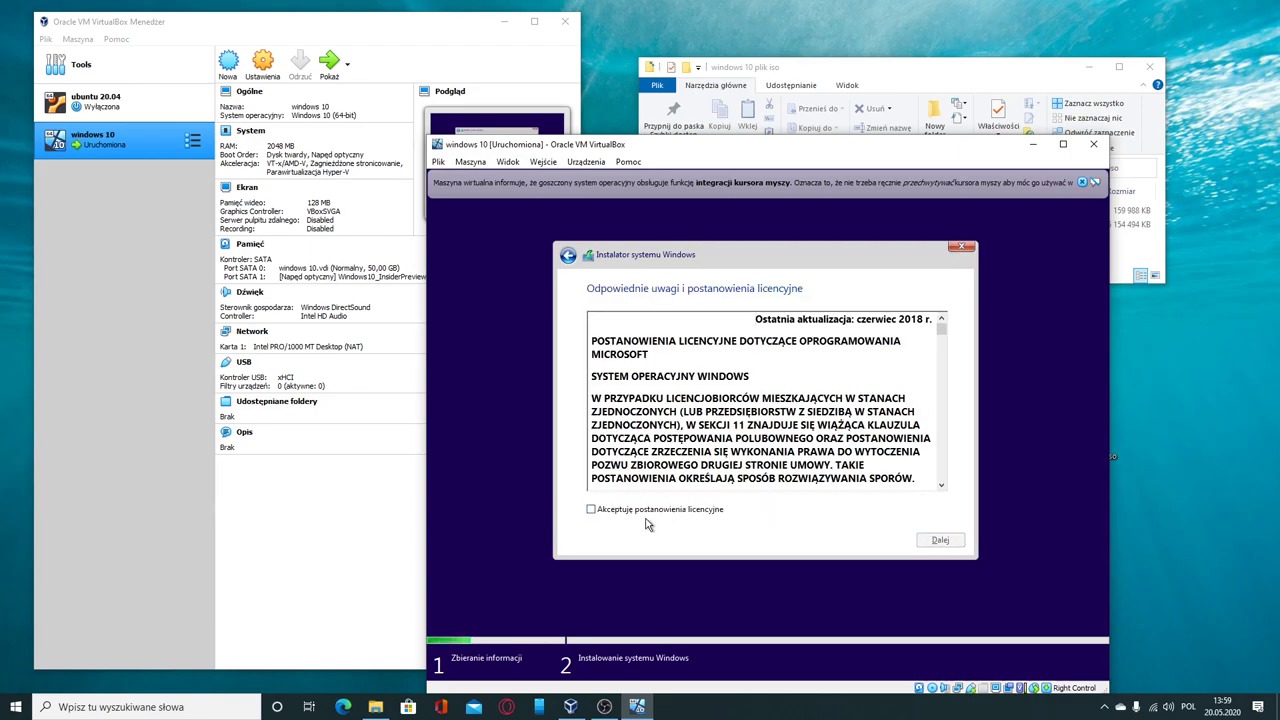
Step: Accept the license terms and choose the custom Windows-only installation
left_click(648, 510)
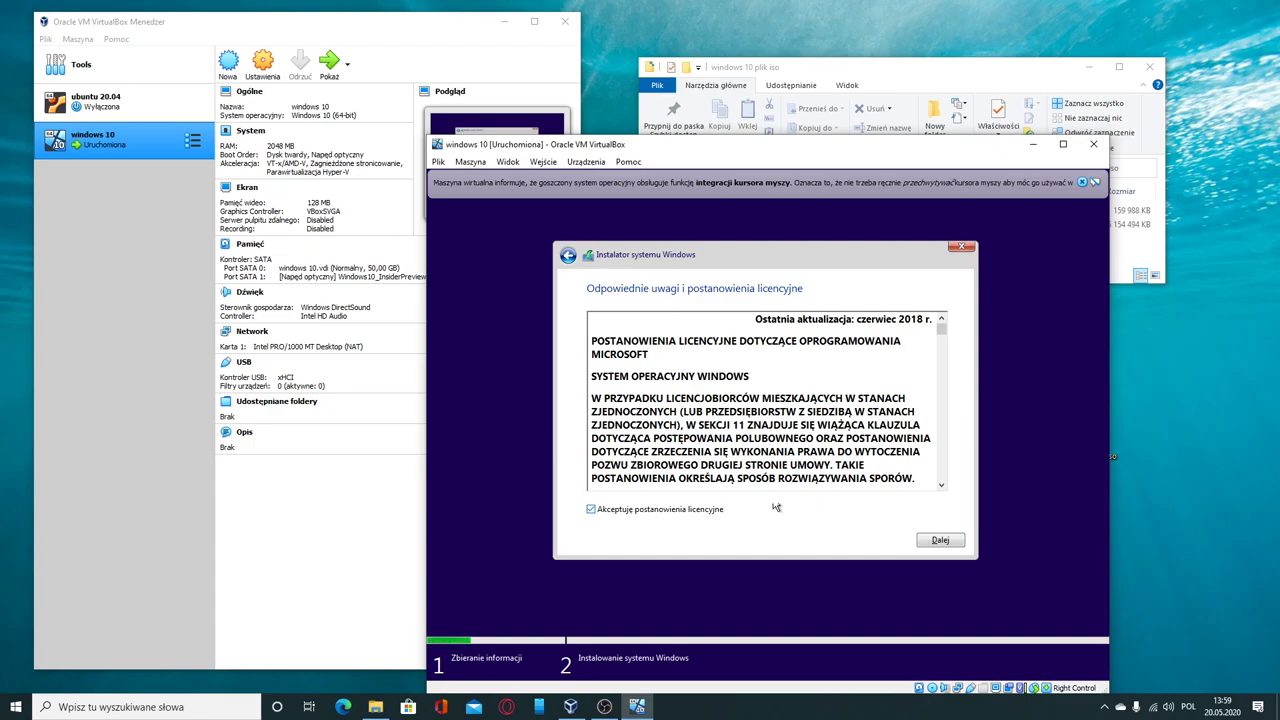
left_click(940, 540)
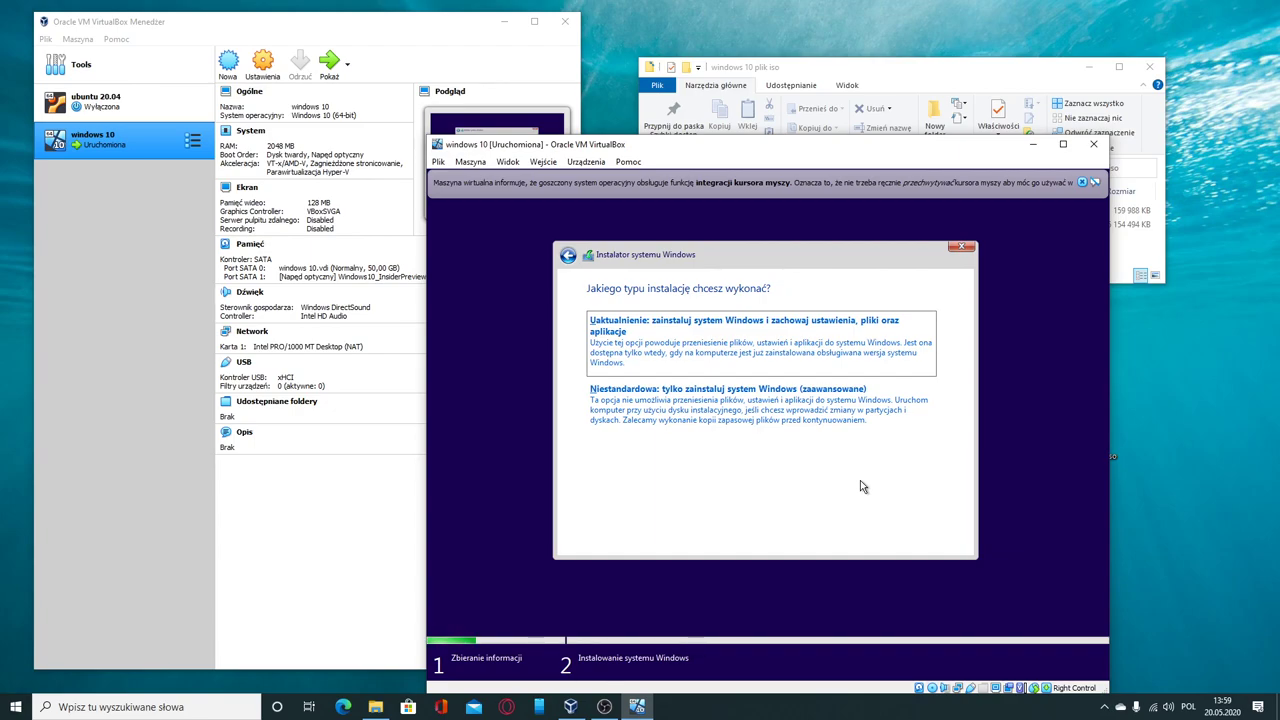
left_click(845, 401)
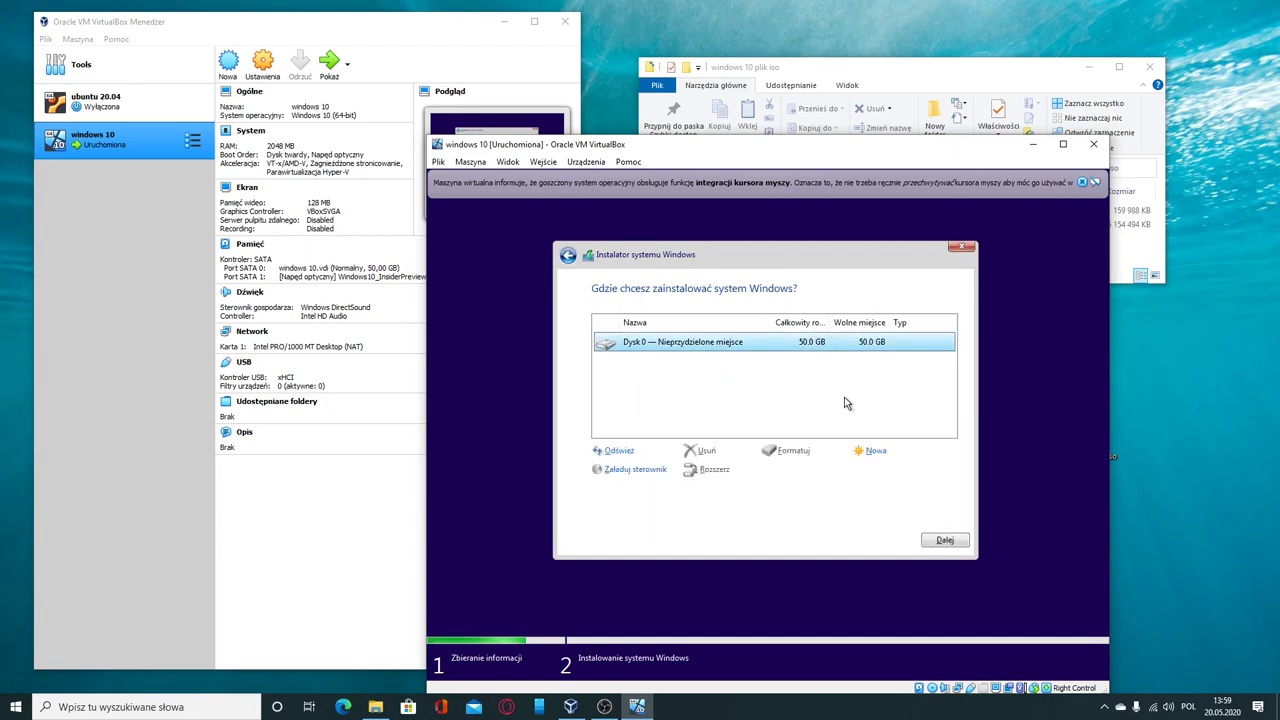
Step: Create a 25000 MB partition on Dysk 0, accepting the extra system partitions Windows adds
left_click(859, 453)
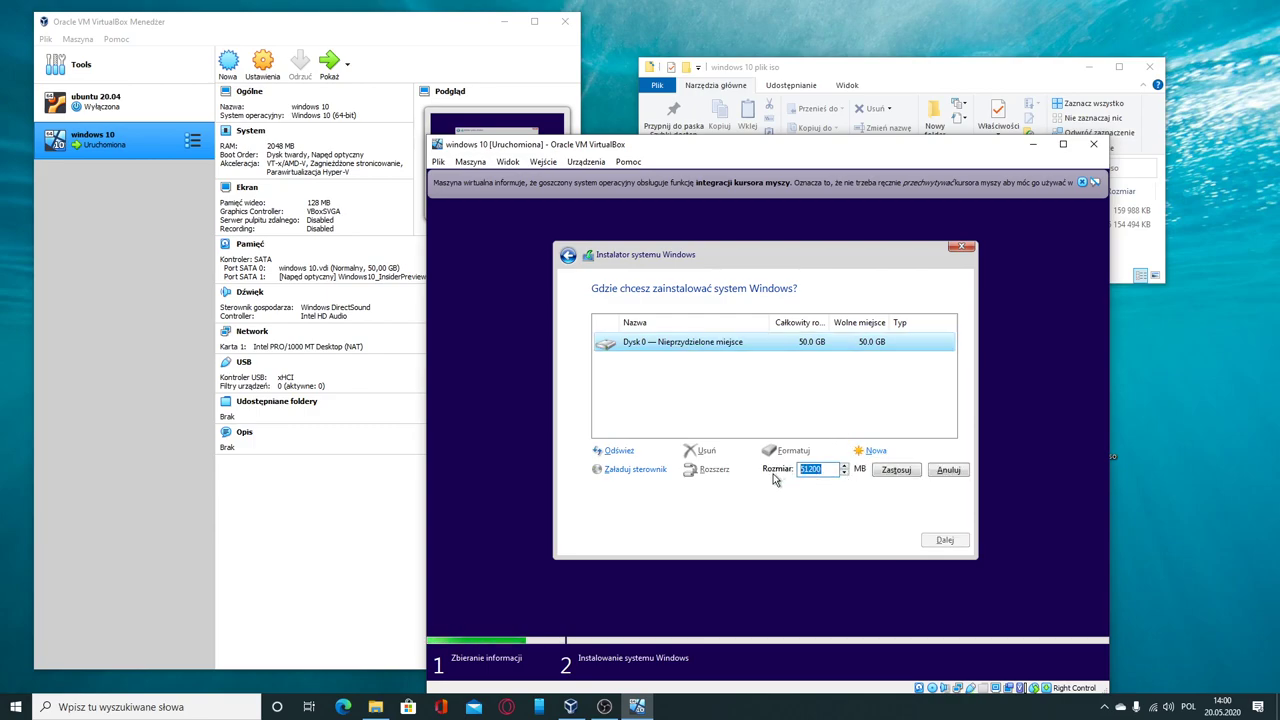
type("25000")
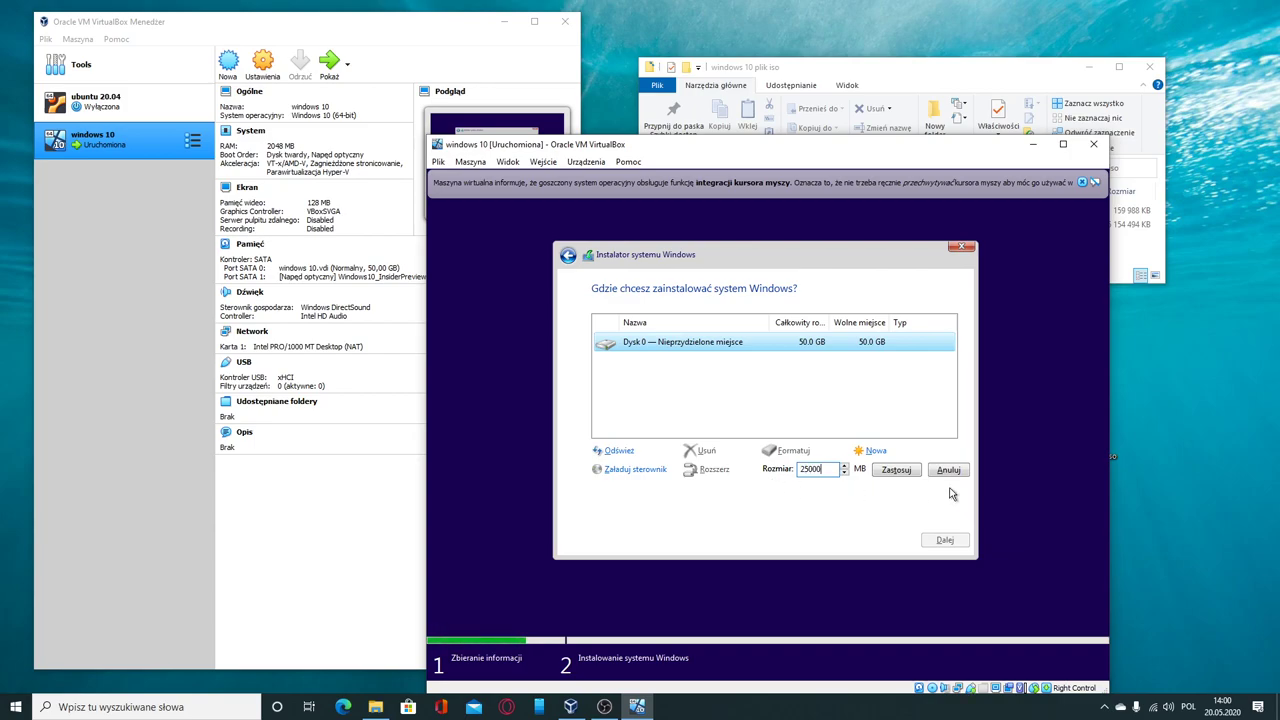
left_click(893, 472)
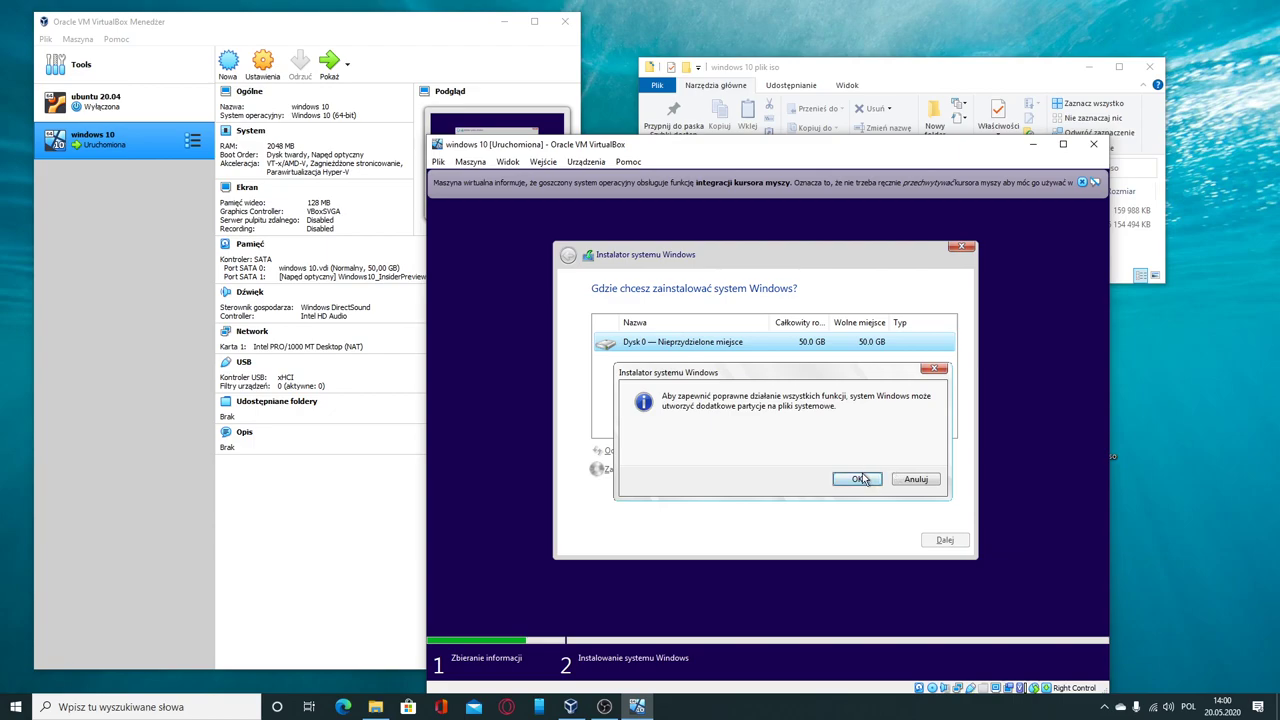
left_click(857, 479)
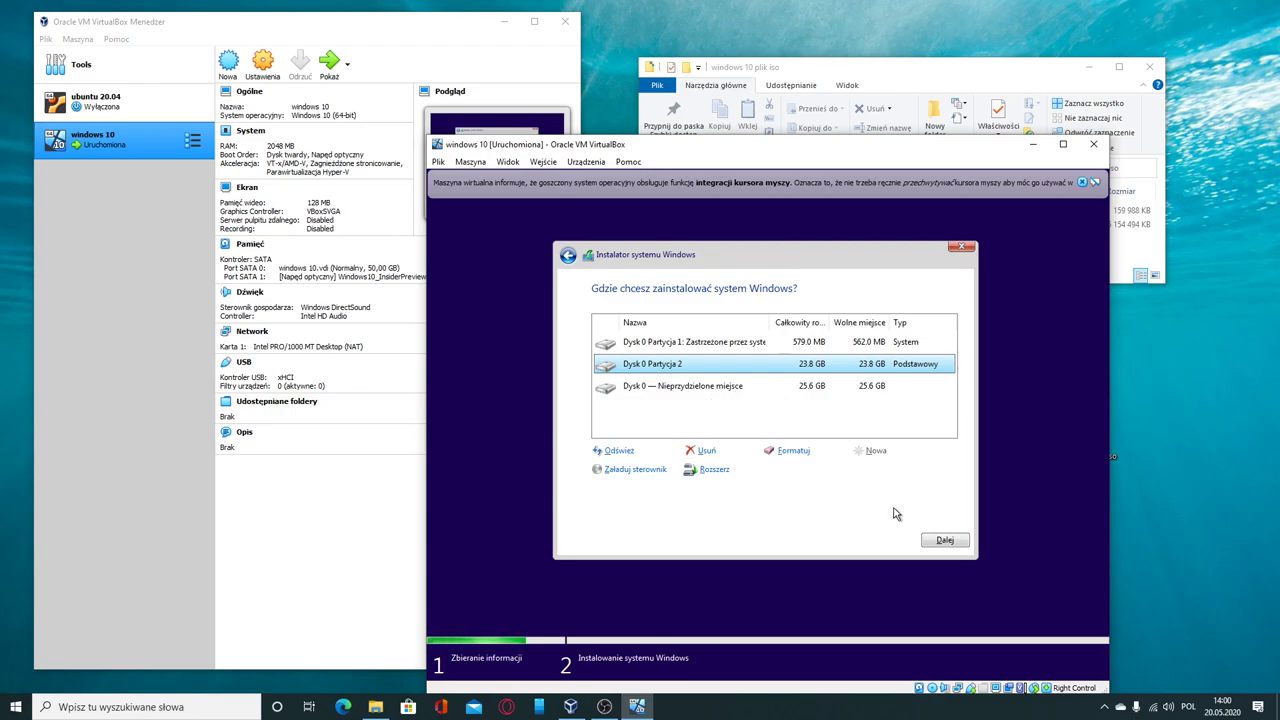
Step: Start installing Windows onto the 23.8 GB partition and dismiss the mouse-integration notice
left_click(940, 541)
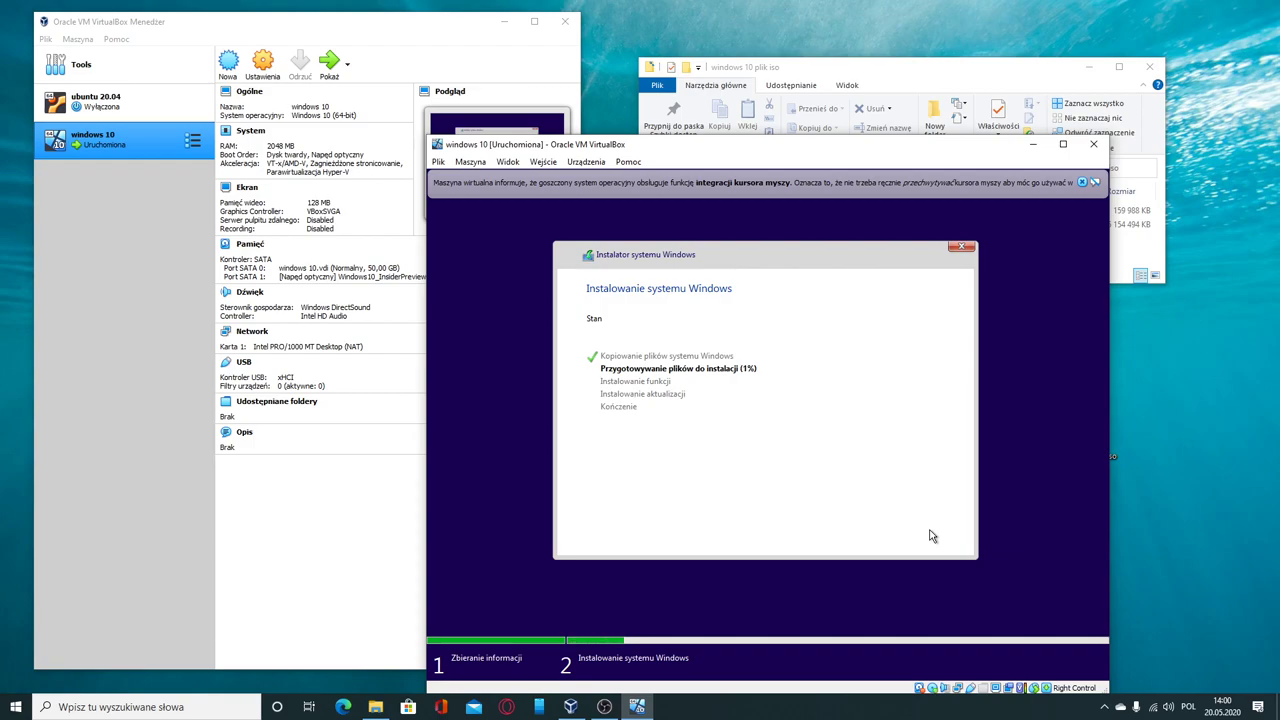
left_click(1081, 182)
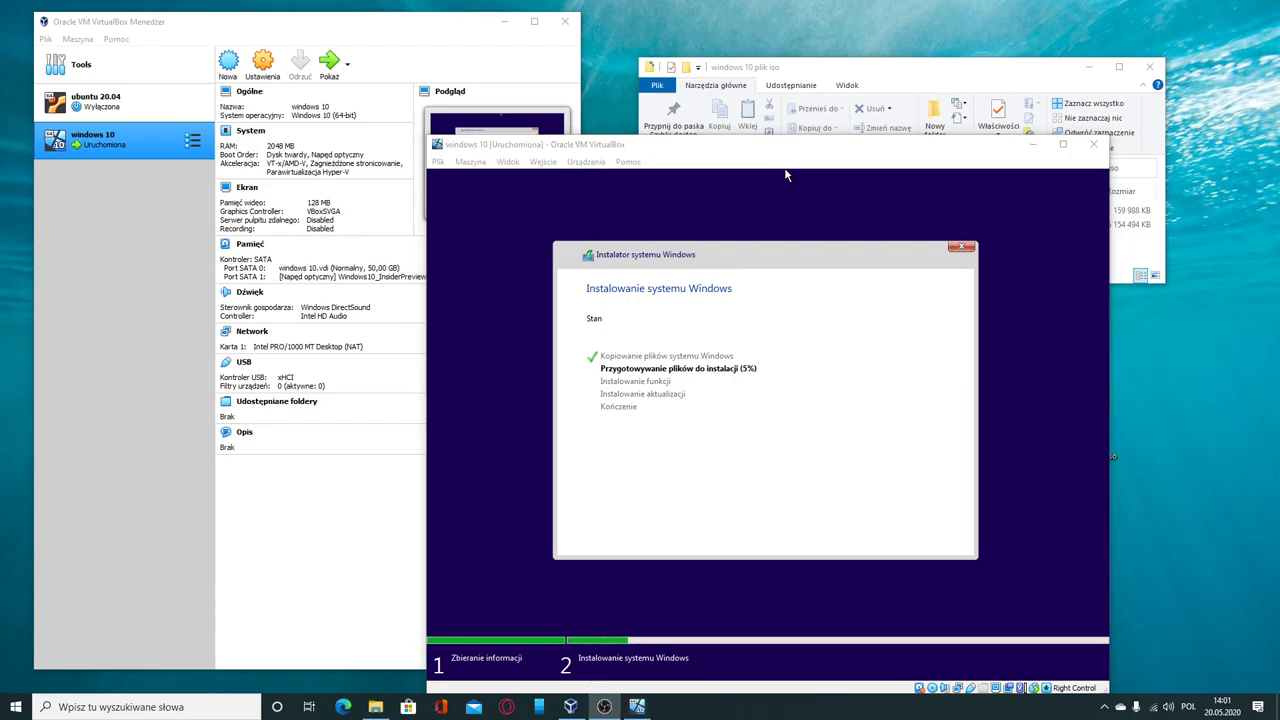
Step: Minimize VirtualBox Manager and File Explorer, then maximize the VM window to fill the screen
left_click(507, 22)
left_click(1089, 67)
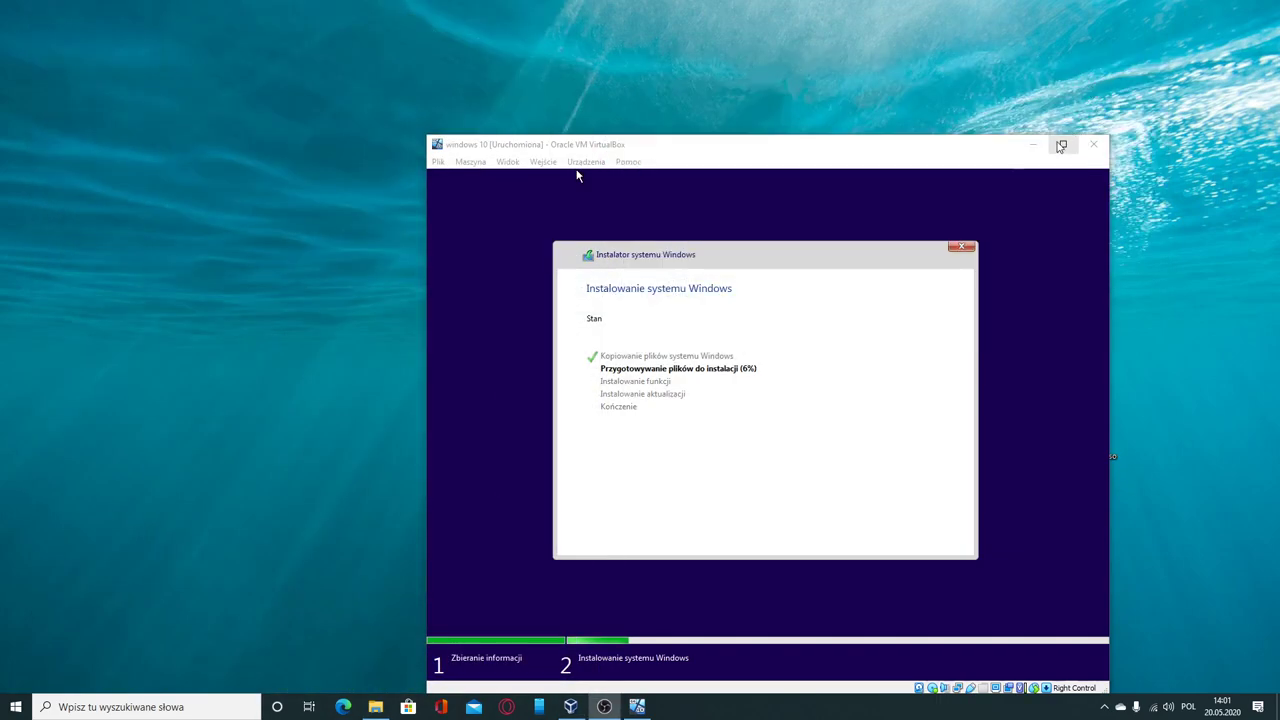
left_click(1061, 146)
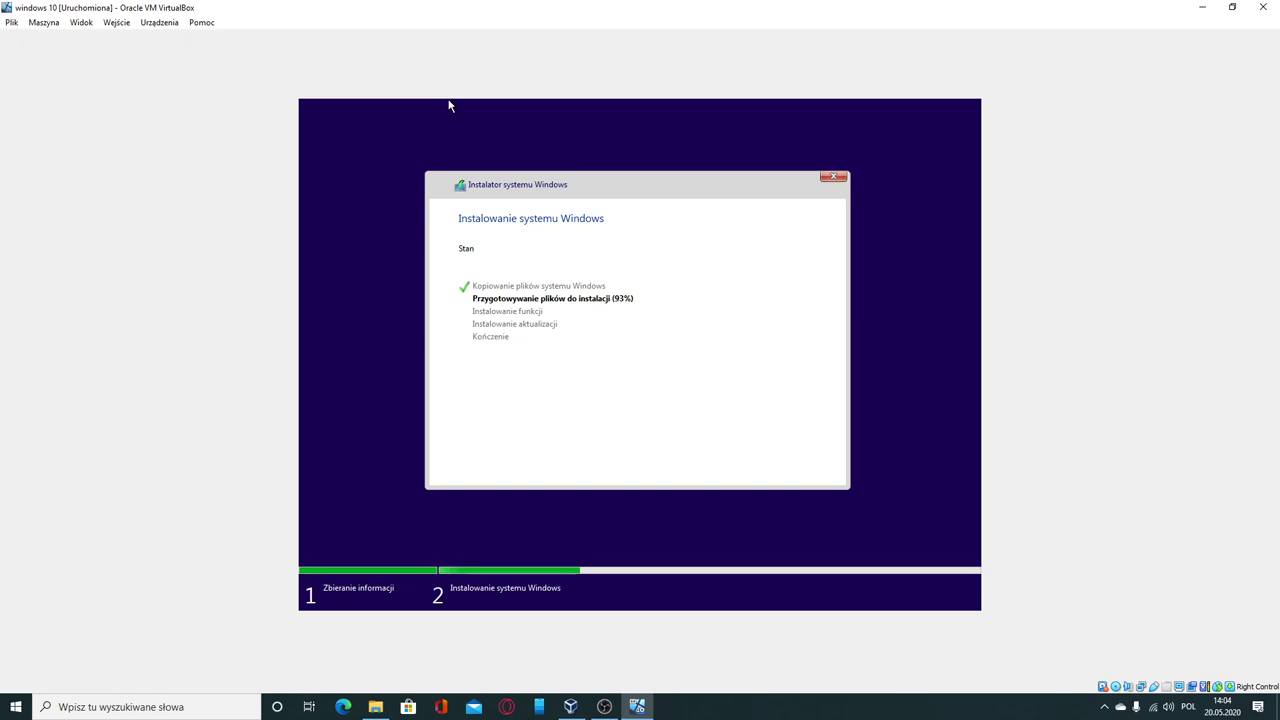
Step: Switch back to the VM with Alt+Tab once installation finishes and the region screen appears
key("alt+Tab")
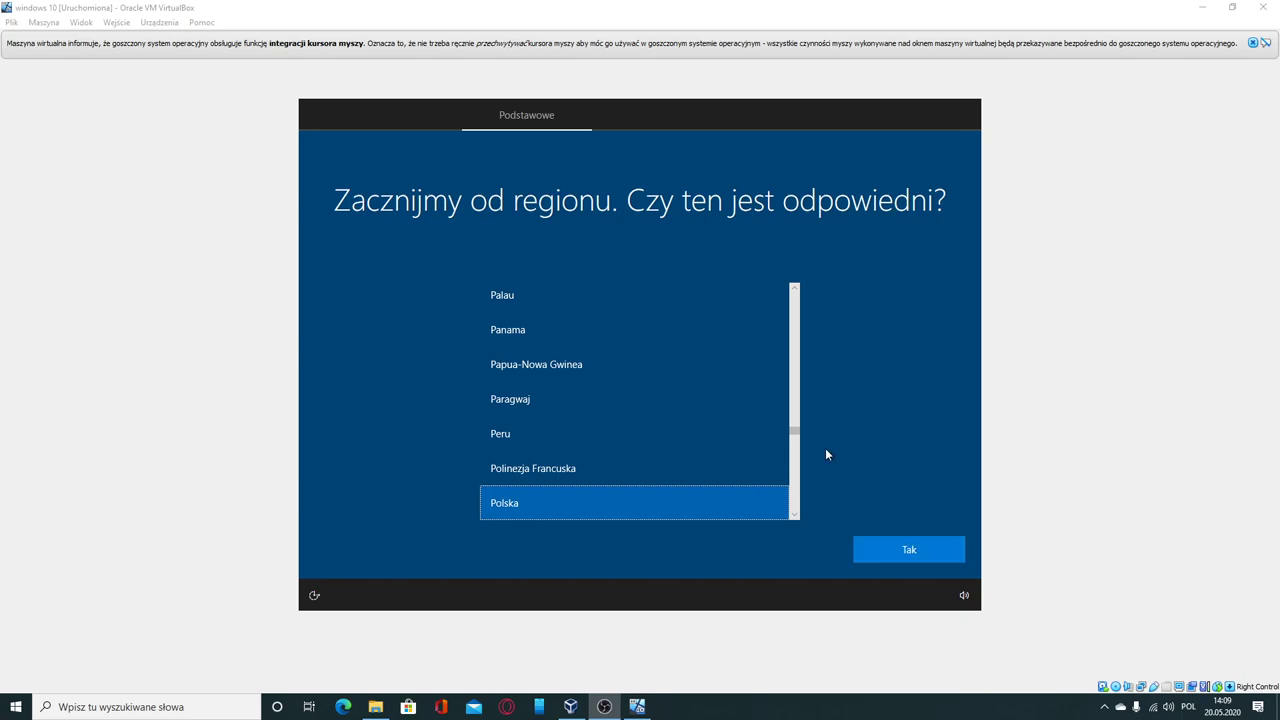
Step: Choose Polska in the region list and confirm it with Tak
scroll(683, 452, "up", 2)
scroll(684, 455, "down", 2)
scroll(685, 466, "down", 2)
left_click(686, 468)
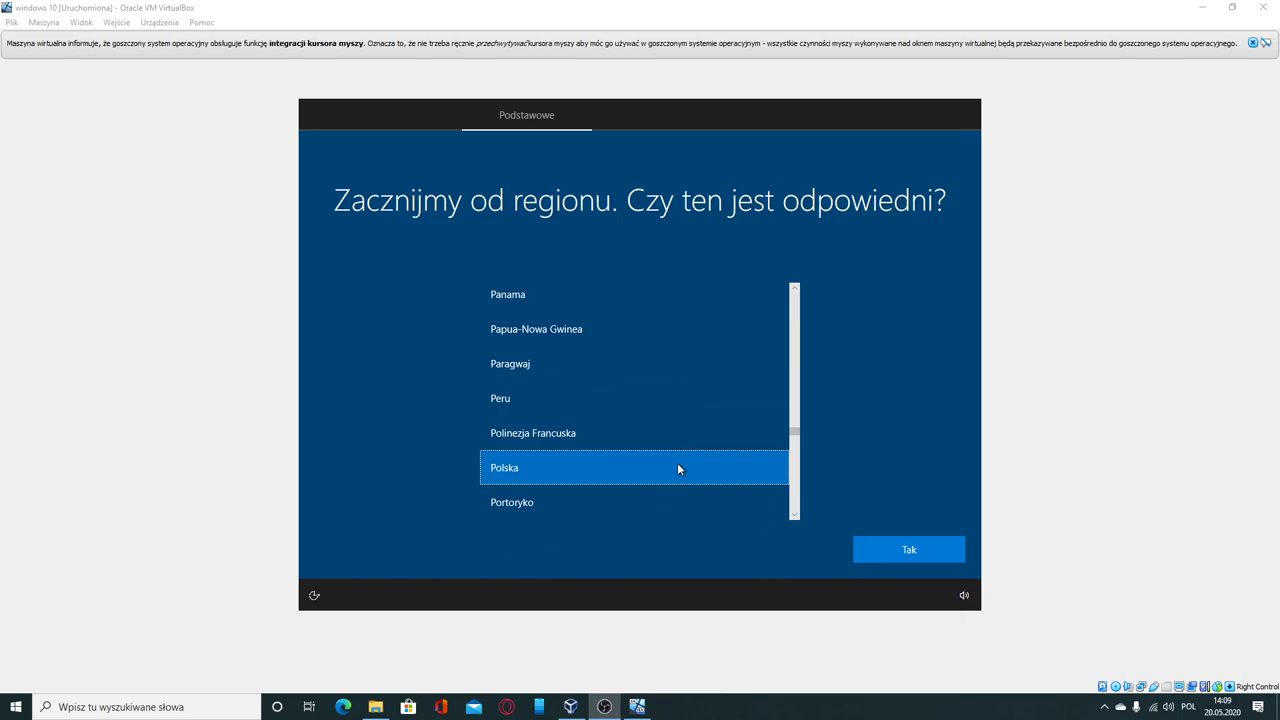
left_click(903, 548)
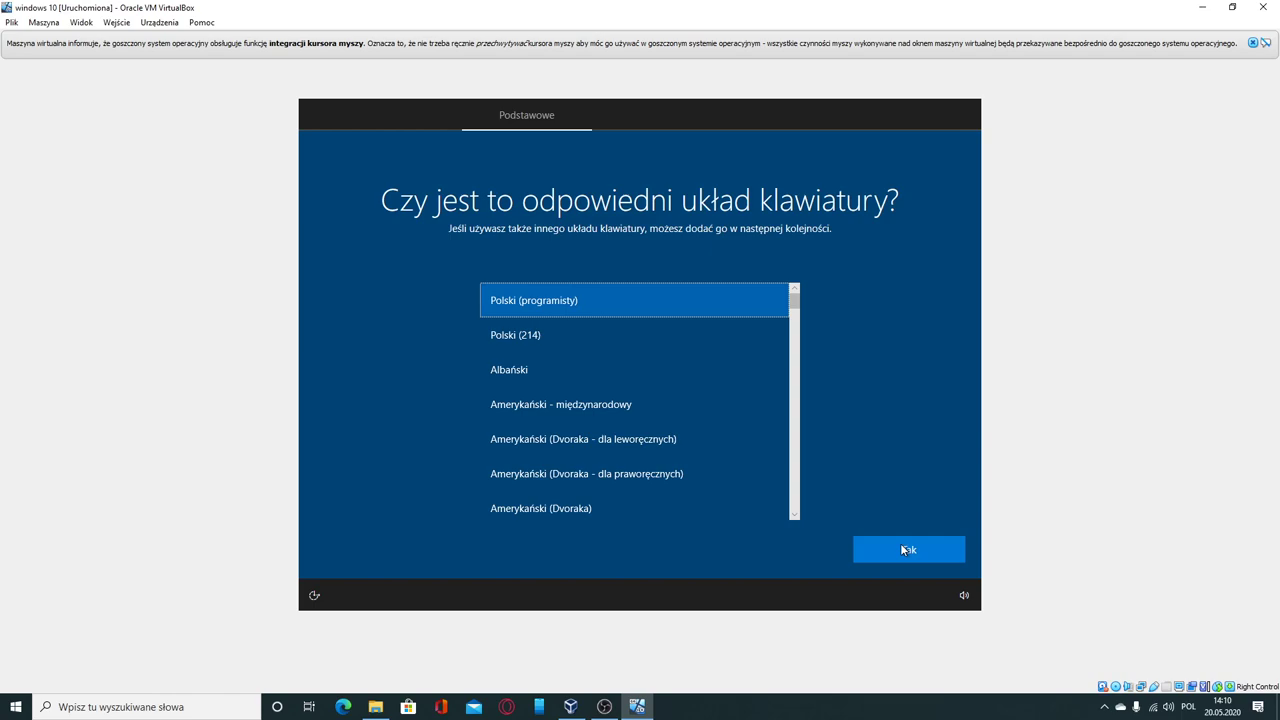
Step: Keep the Polski (programisty) keyboard, skip a second layout, and choose personal-use setup
left_click(904, 549)
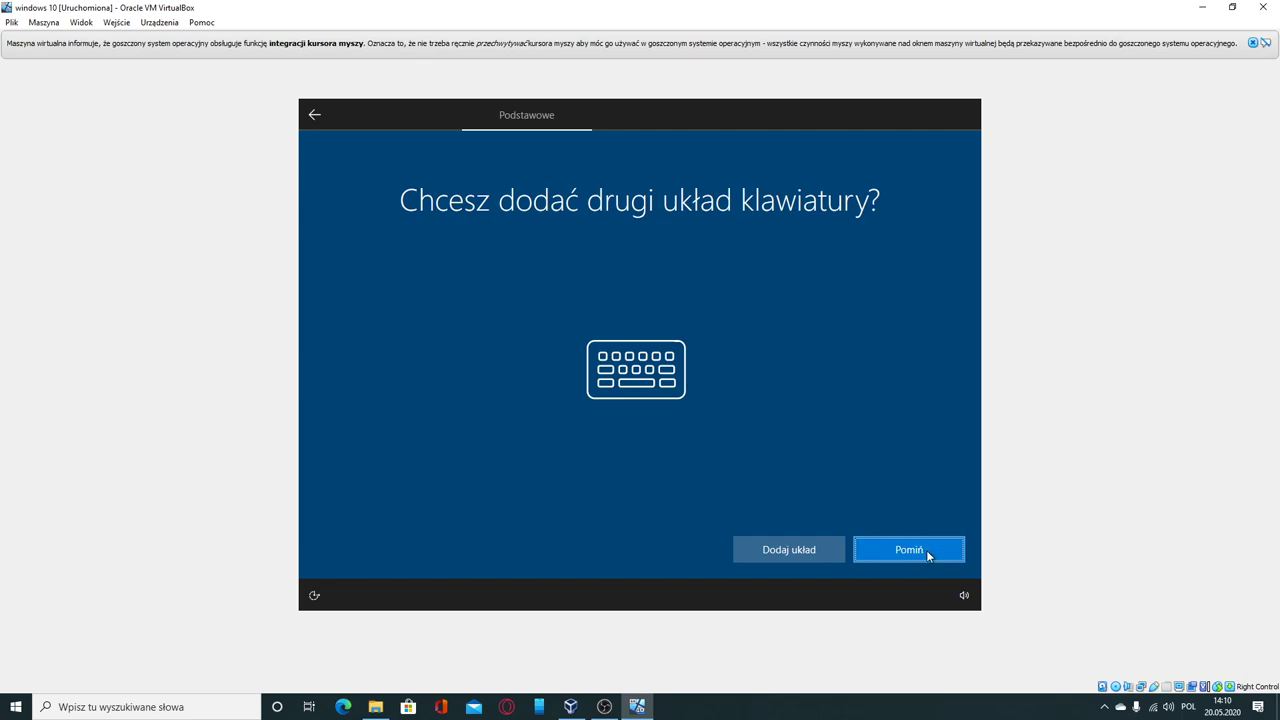
left_click(927, 551)
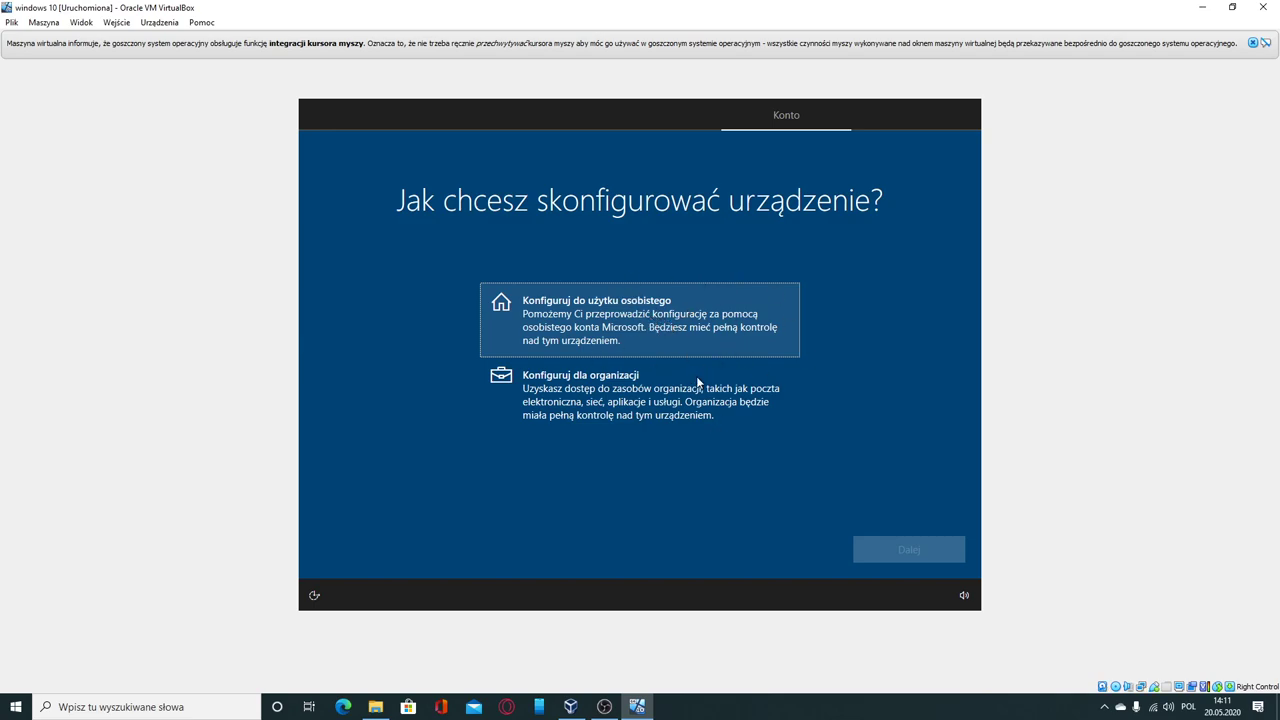
left_click(703, 374)
left_click(691, 326)
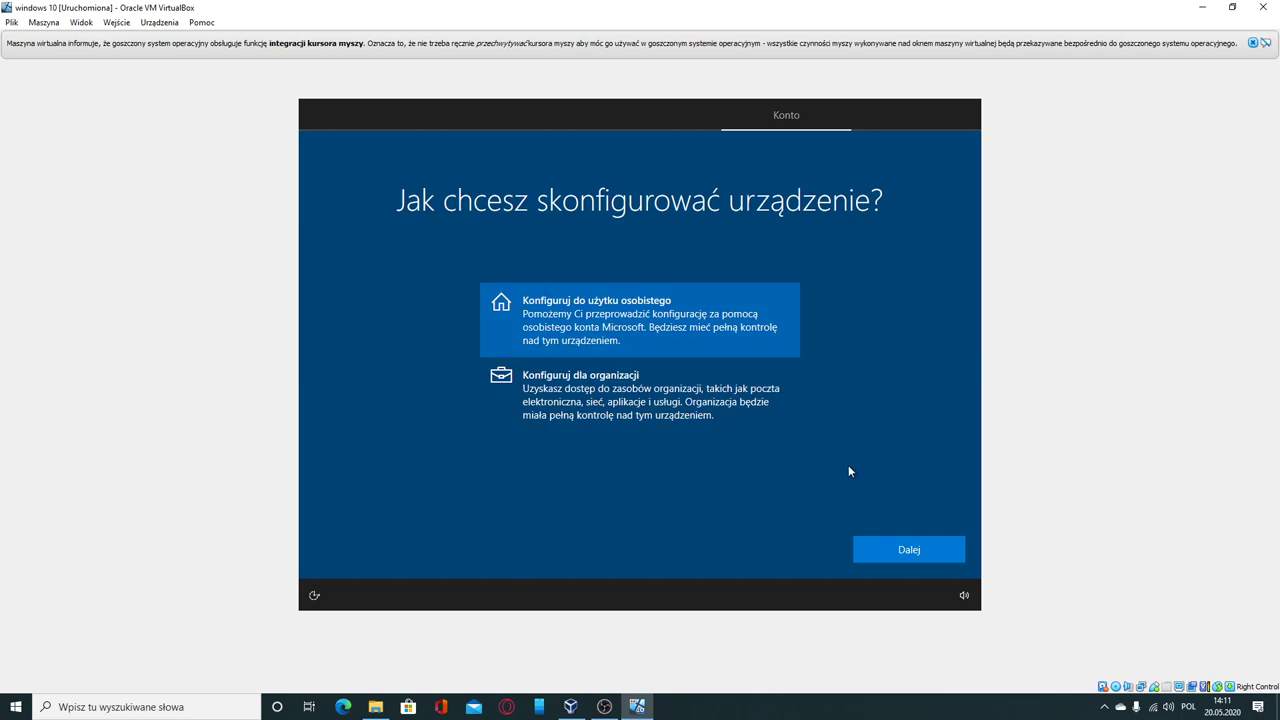
Step: Continue with personal use and choose an offline account instead of Microsoft sign-in
left_click(897, 550)
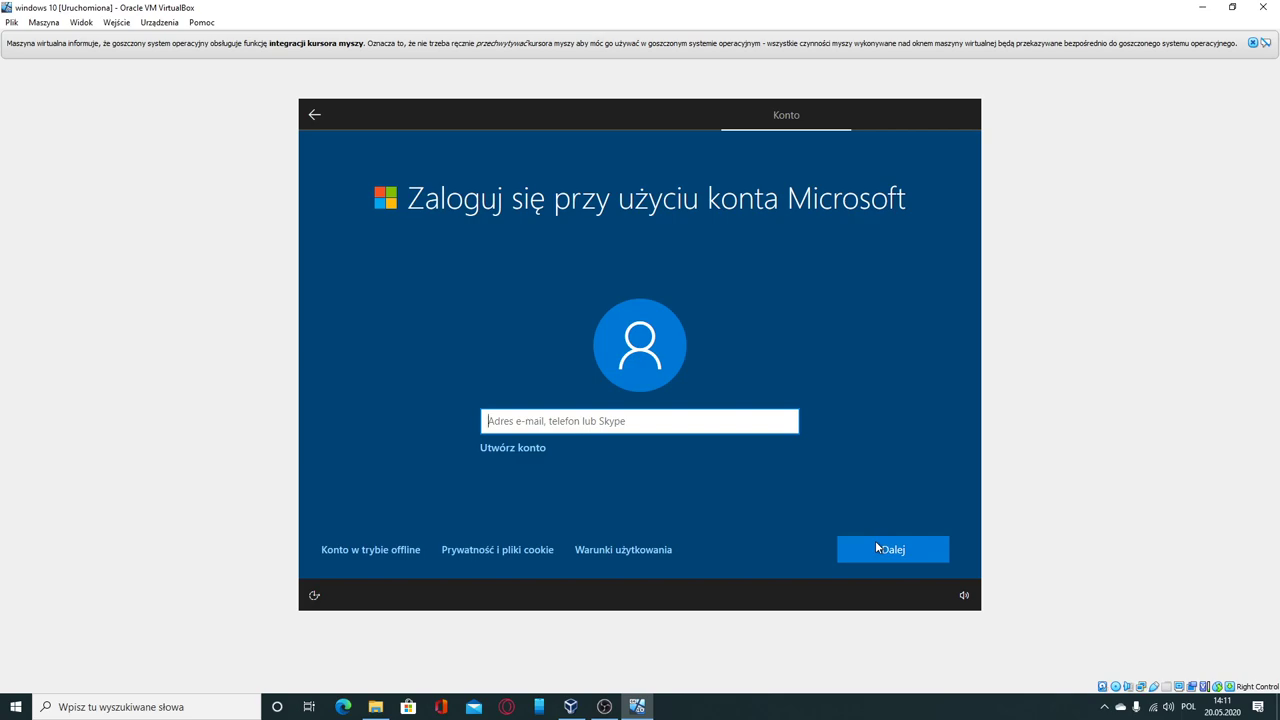
left_click(416, 558)
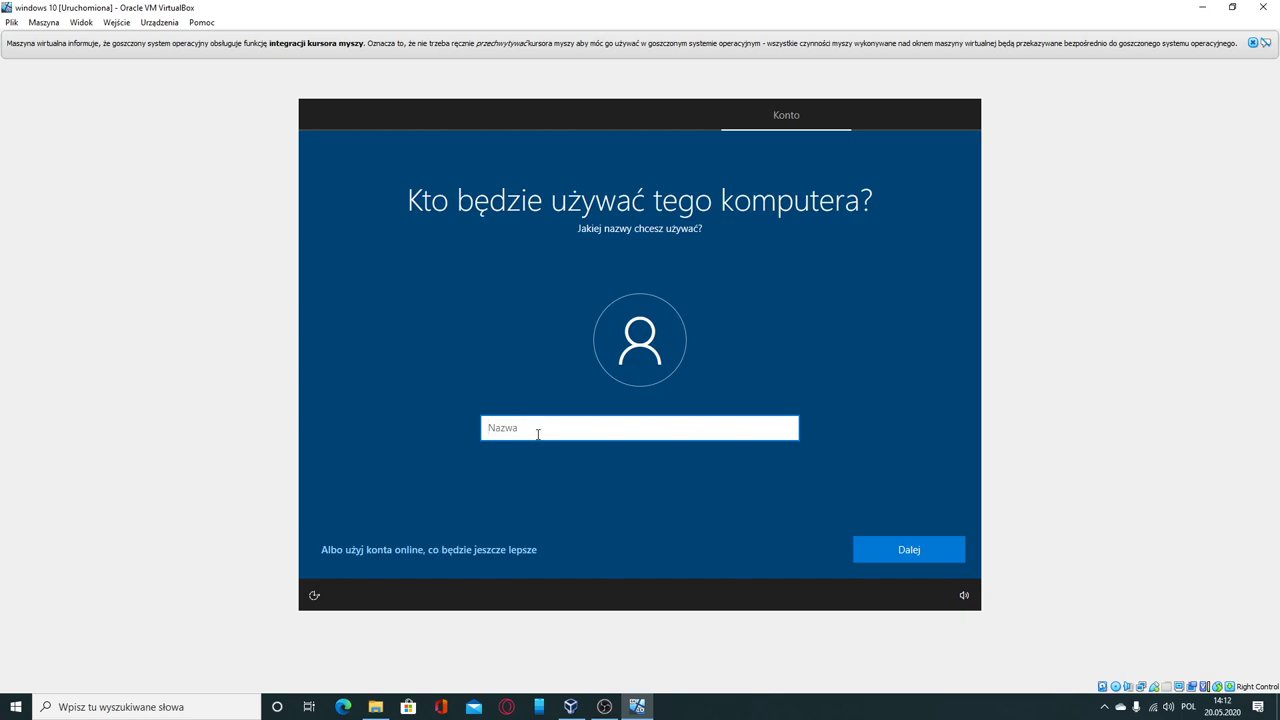
Step: Enter a local user name, then type and confirm the account password
type("test")
left_click(885, 541)
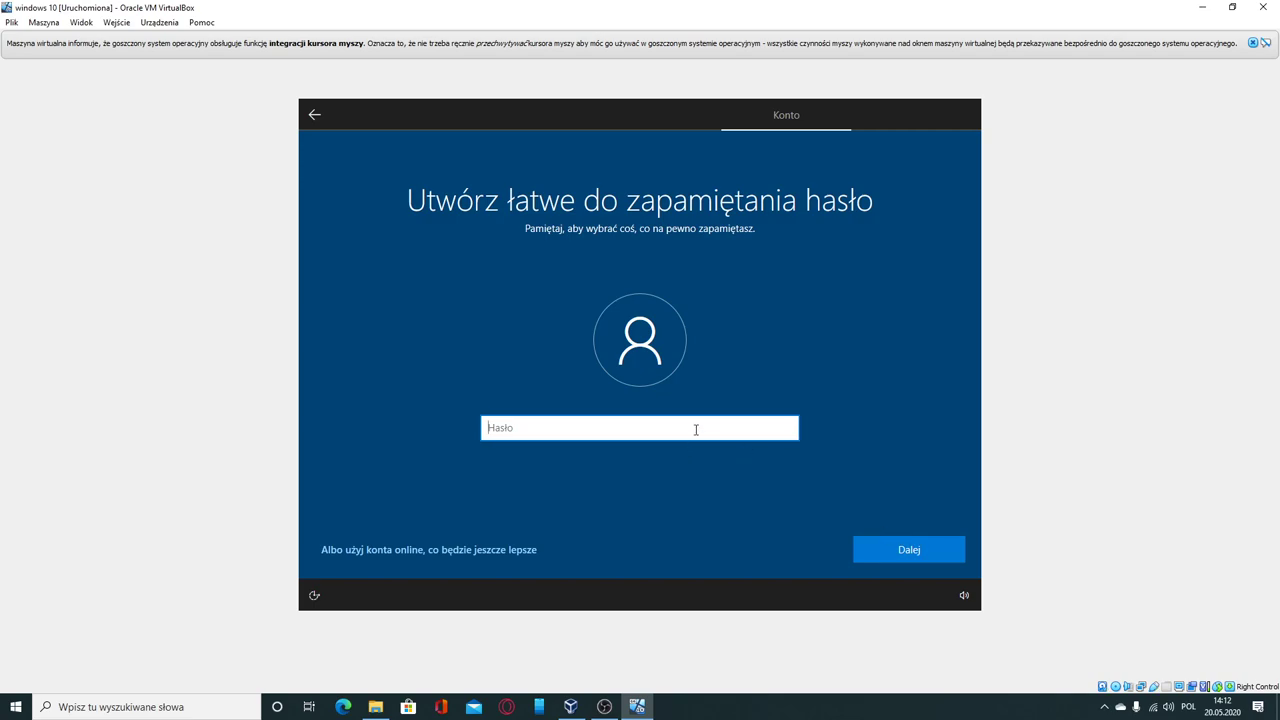
type("te")
key("Return")
type("t")
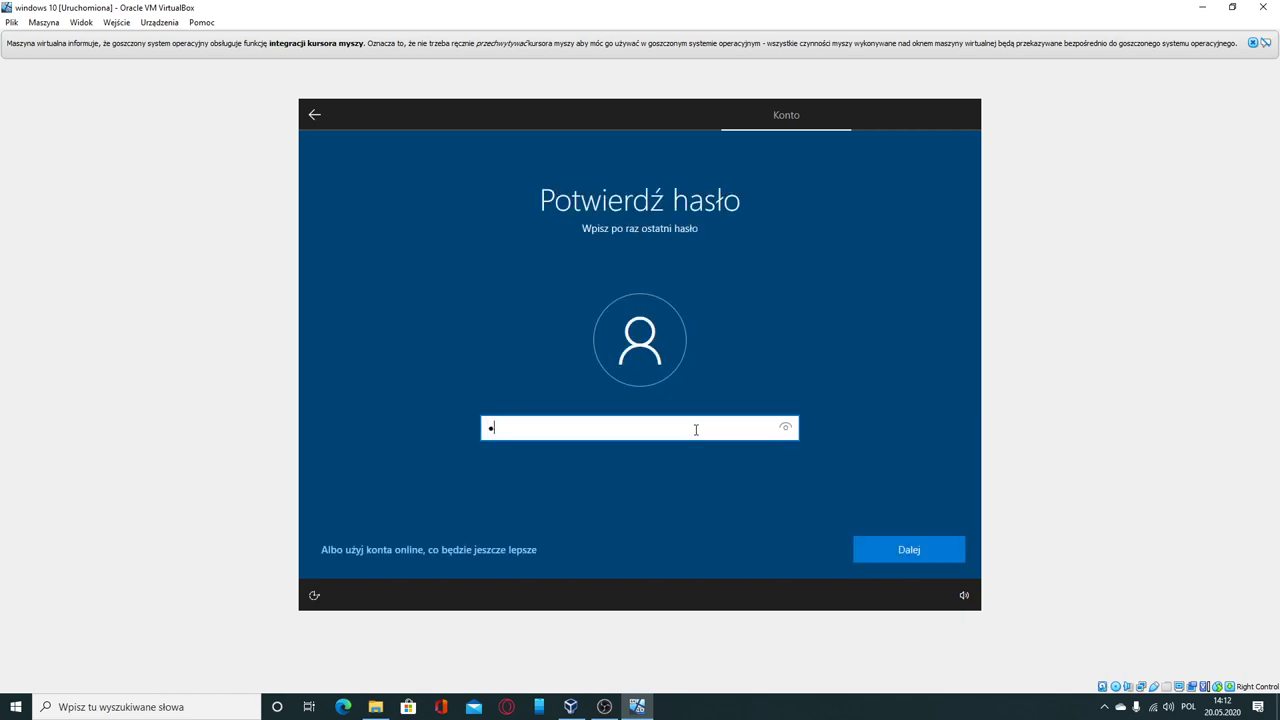
key("Return")
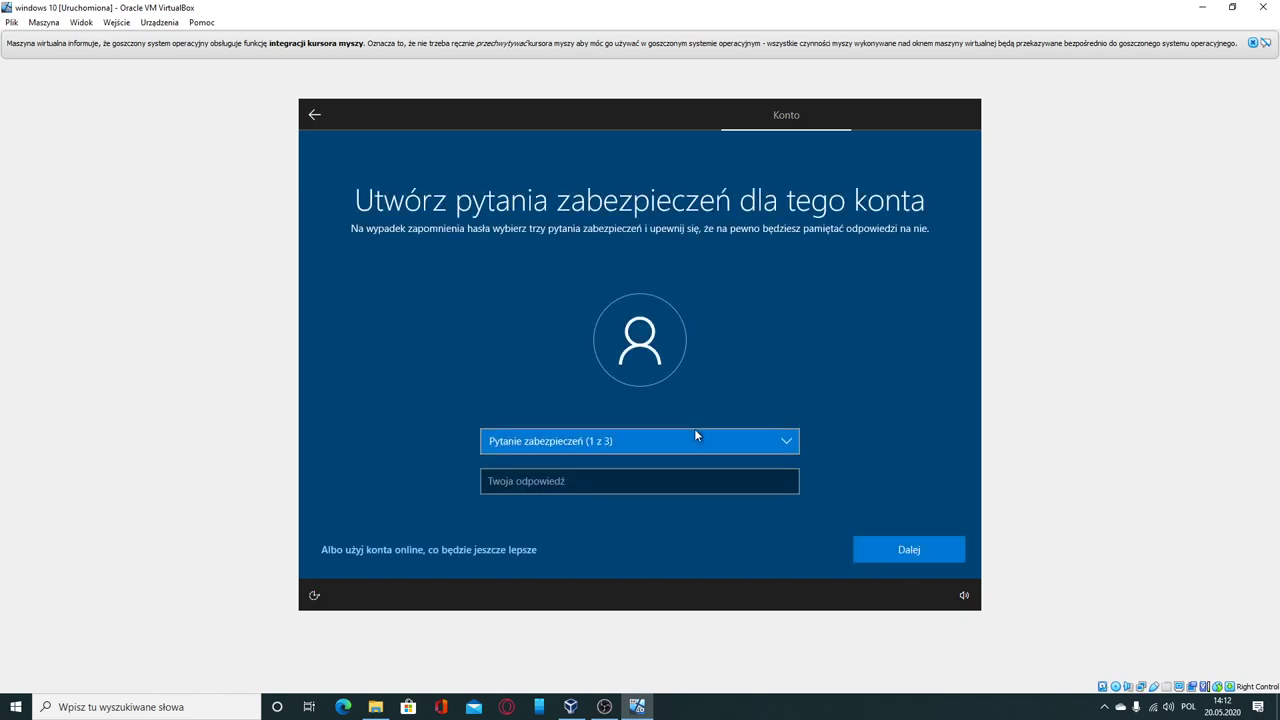
Step: Pick the first pet's name as security question one and enter its answer
left_click(690, 437)
left_click(640, 455)
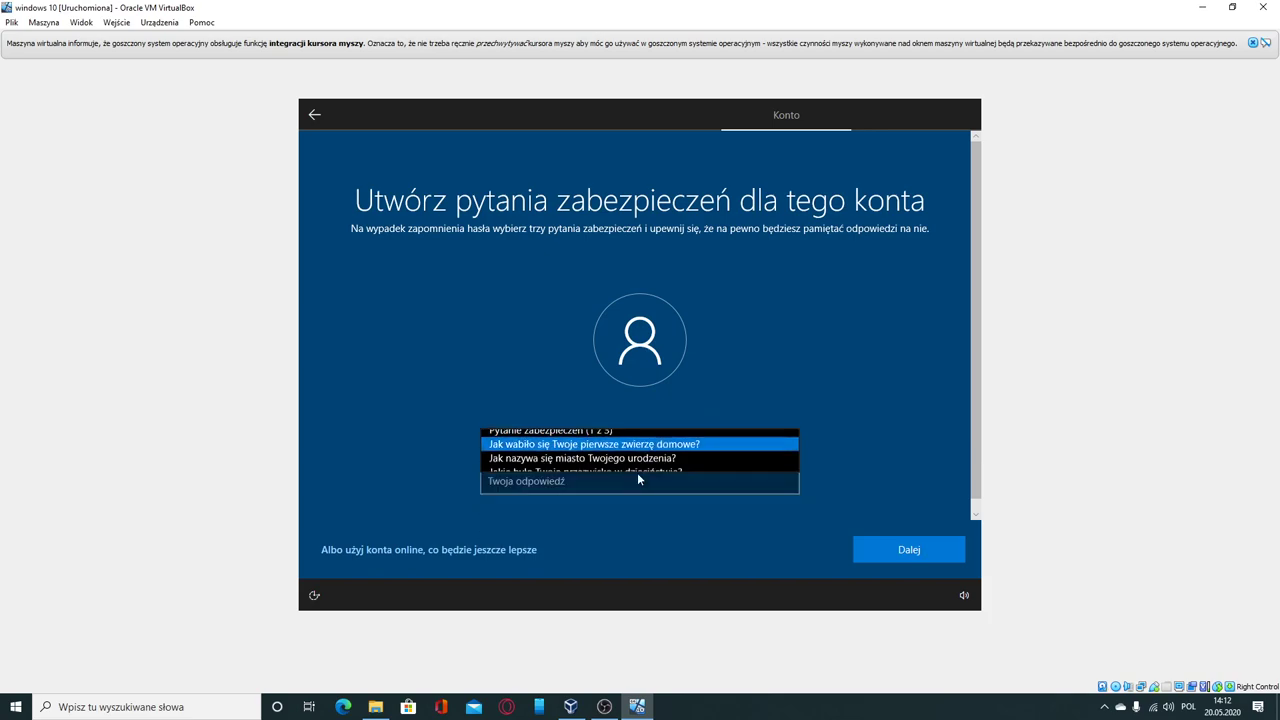
left_click(612, 479)
type("sdf")
left_click(901, 550)
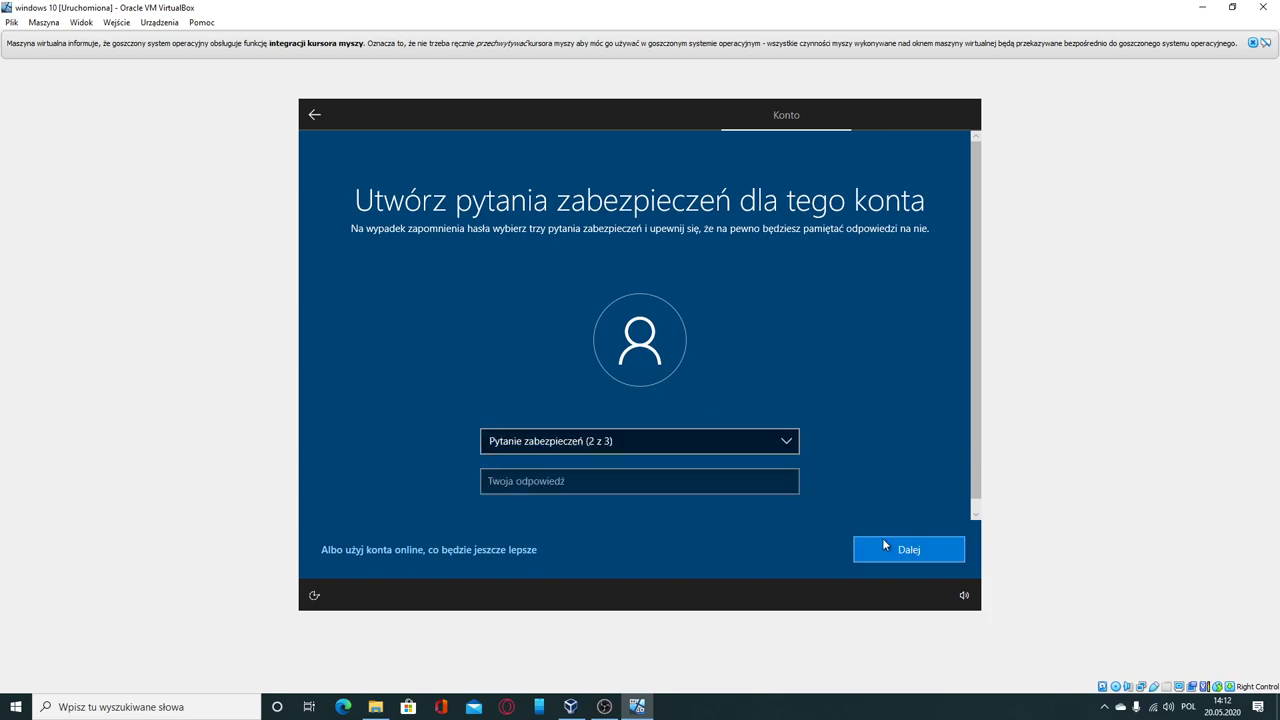
Step: Pick the birth city question as security question two and enter its answer
left_click(650, 442)
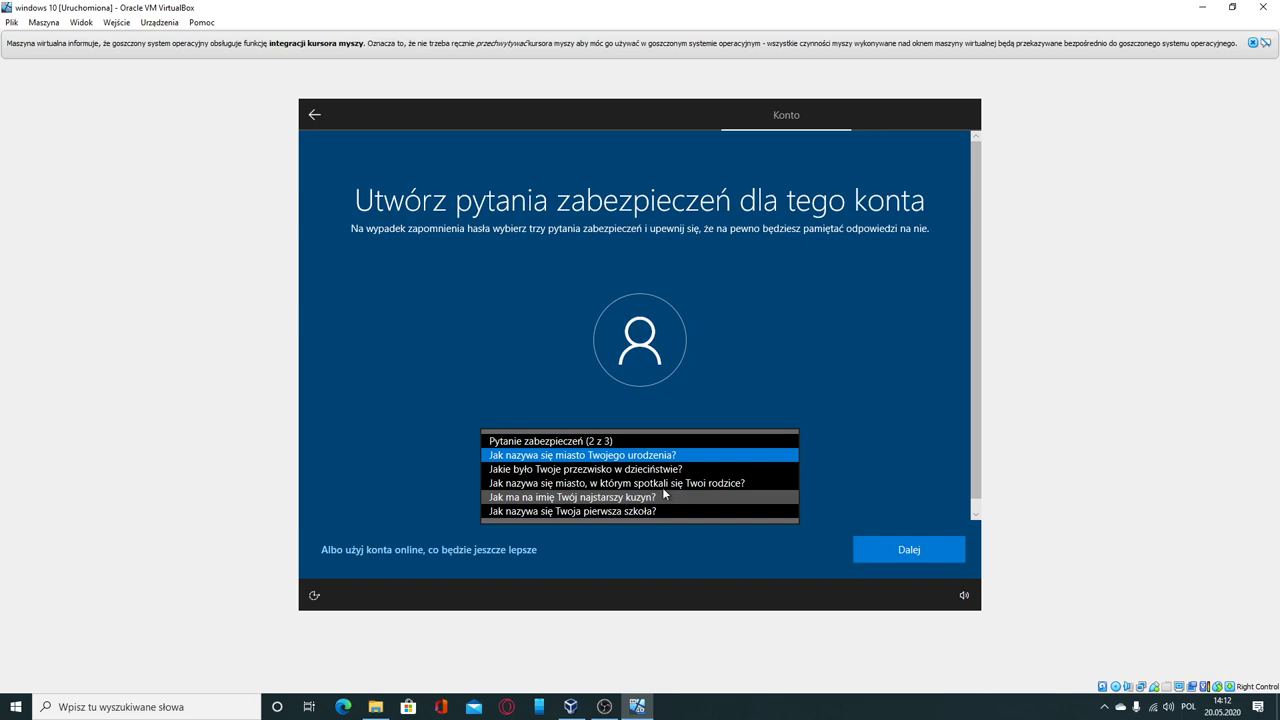
left_click(708, 455)
left_click(642, 480)
type("sdff")
left_click(889, 553)
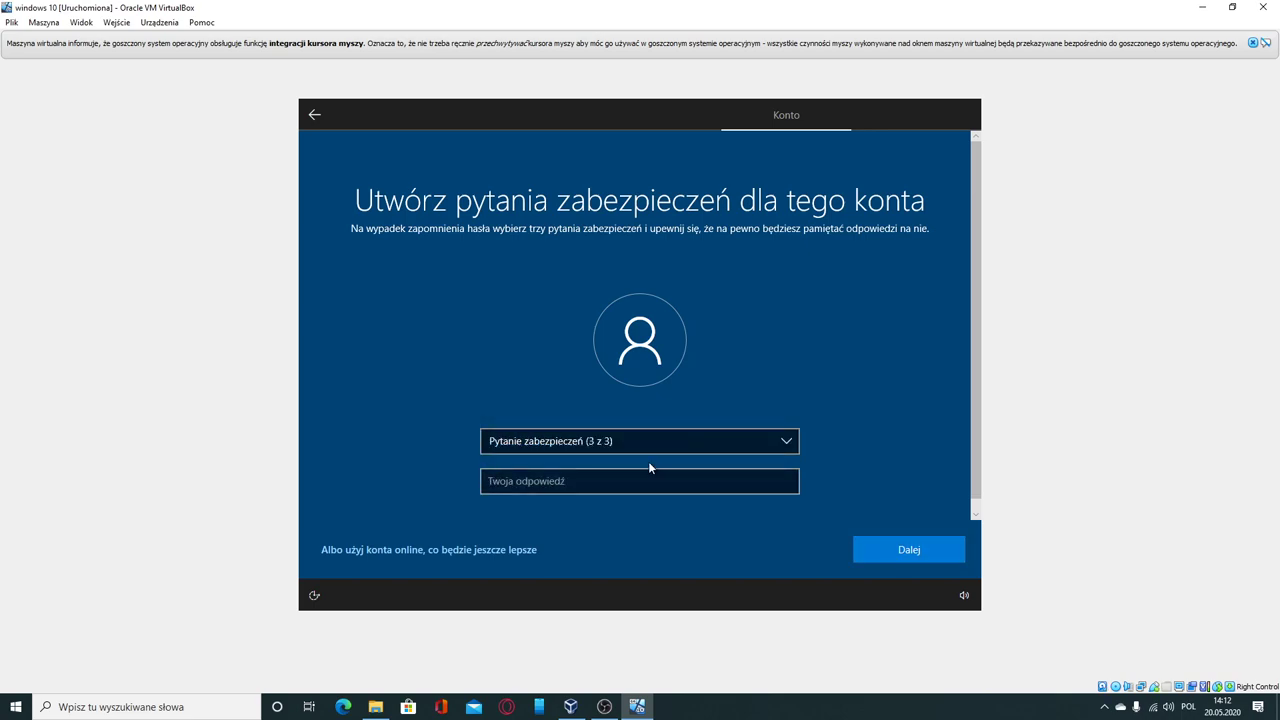
Step: Pick the city where parents met as question three and submit its answer
left_click(623, 447)
left_click(627, 472)
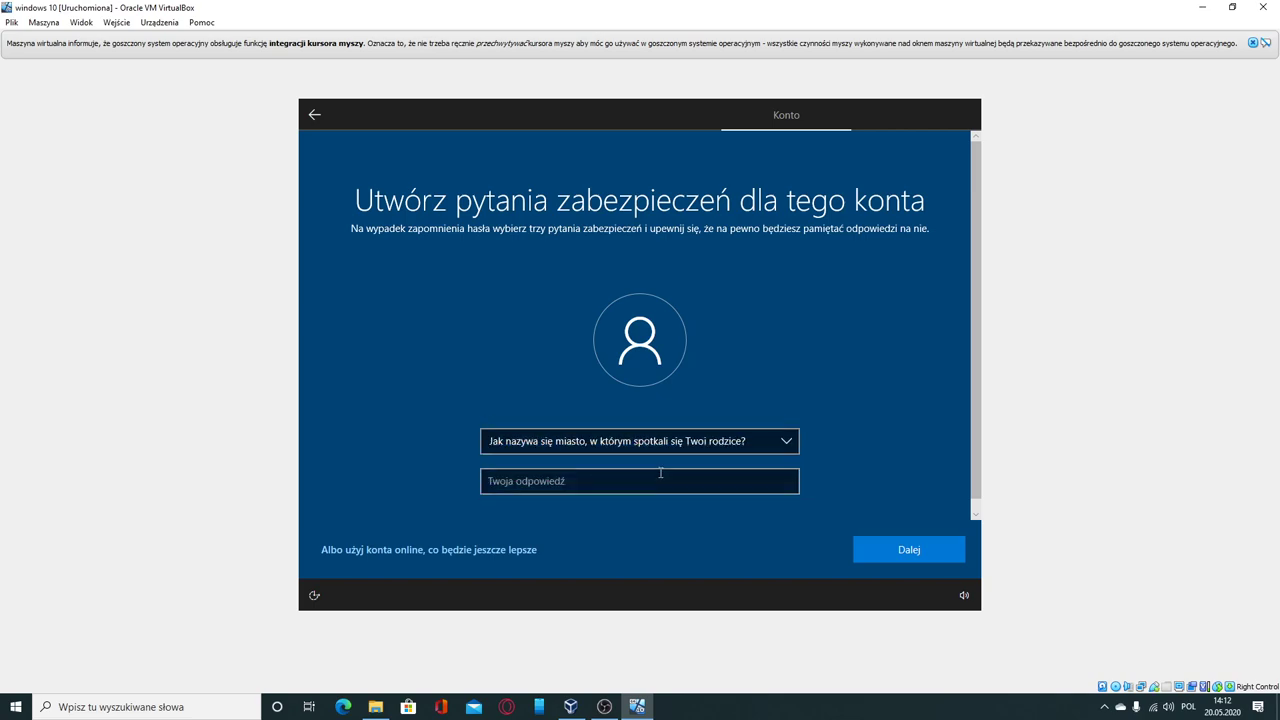
left_click(663, 478)
type("sdfs")
left_click(903, 550)
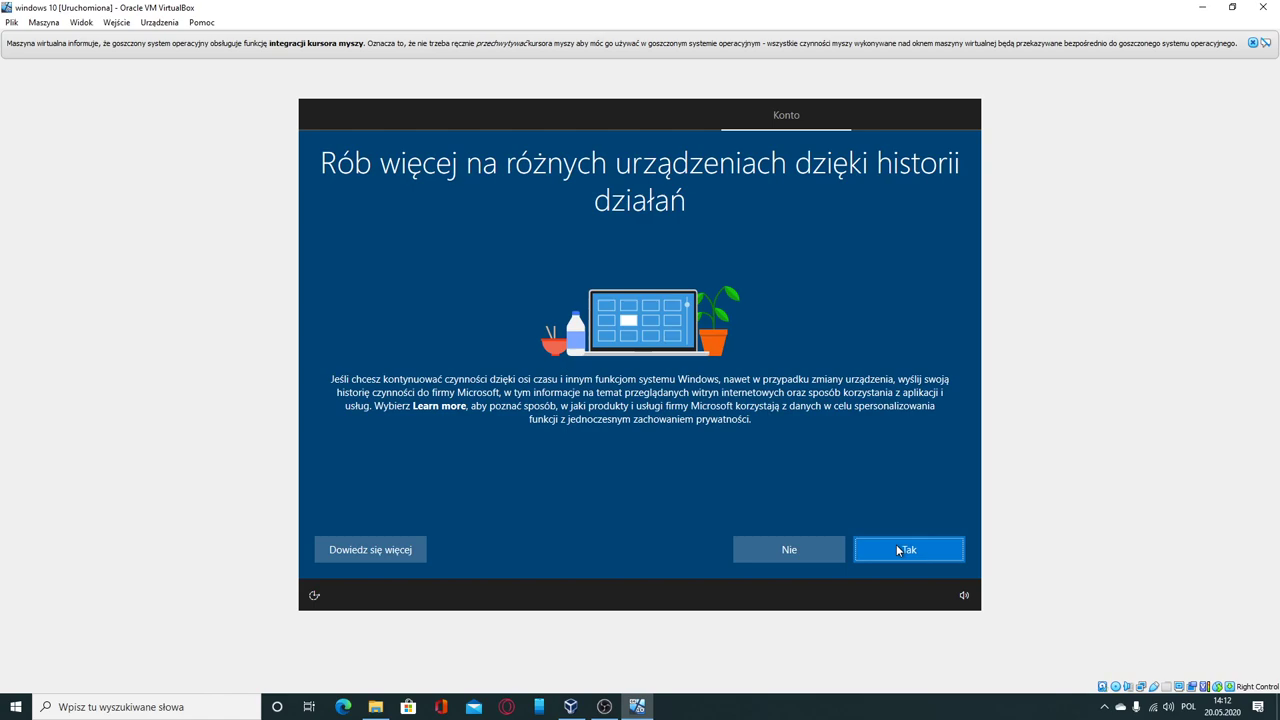
Step: Allow activity history; turn off online speech recognition, location access and Find my device
left_click(897, 549)
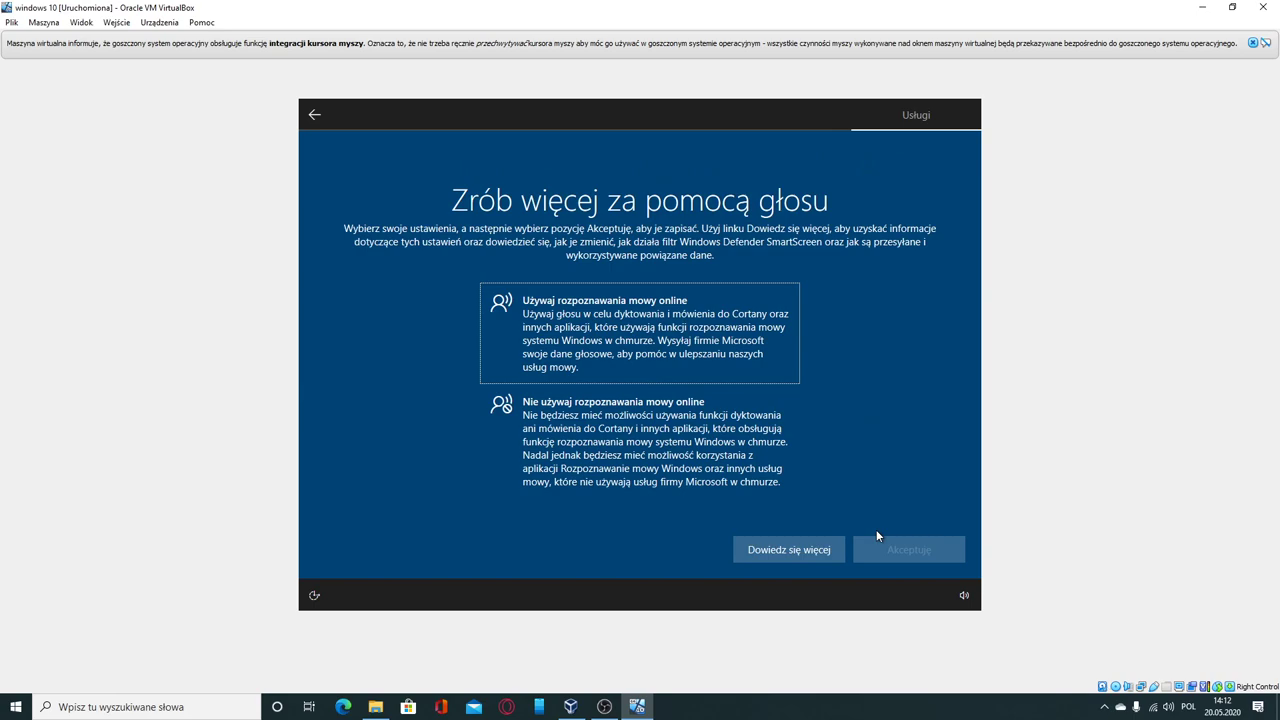
left_click(740, 440)
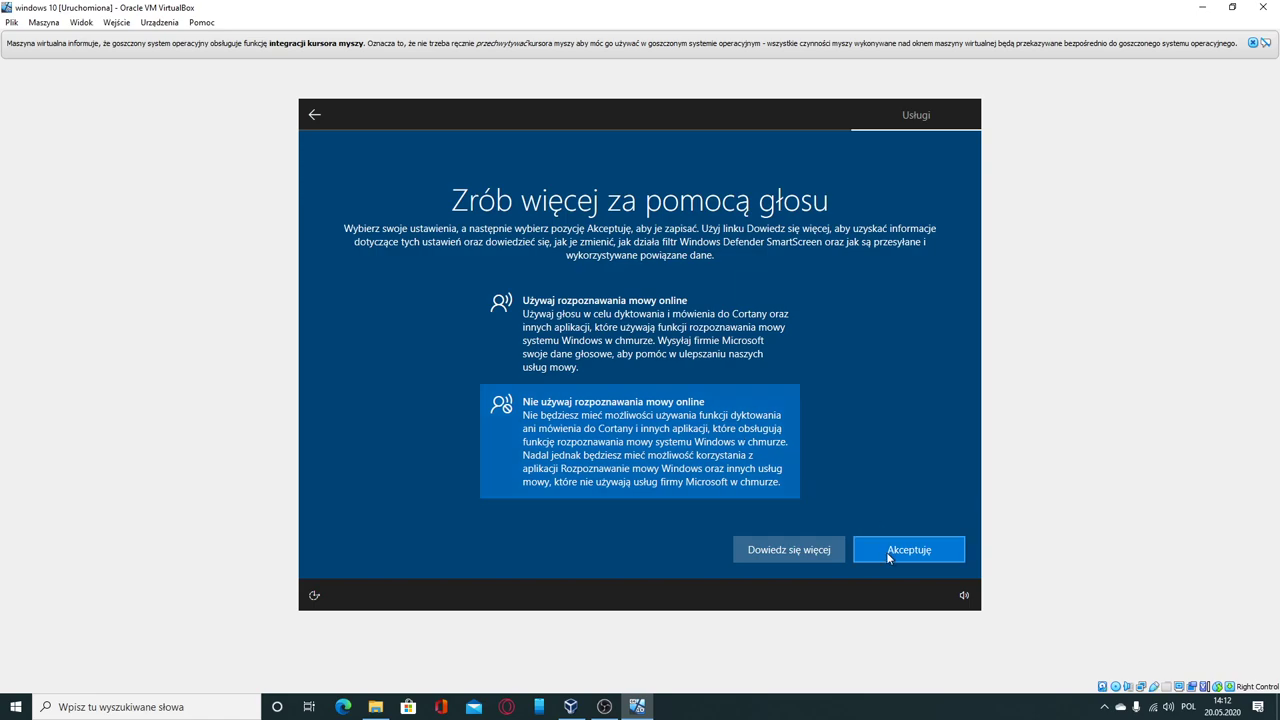
left_click(887, 553)
left_click(752, 460)
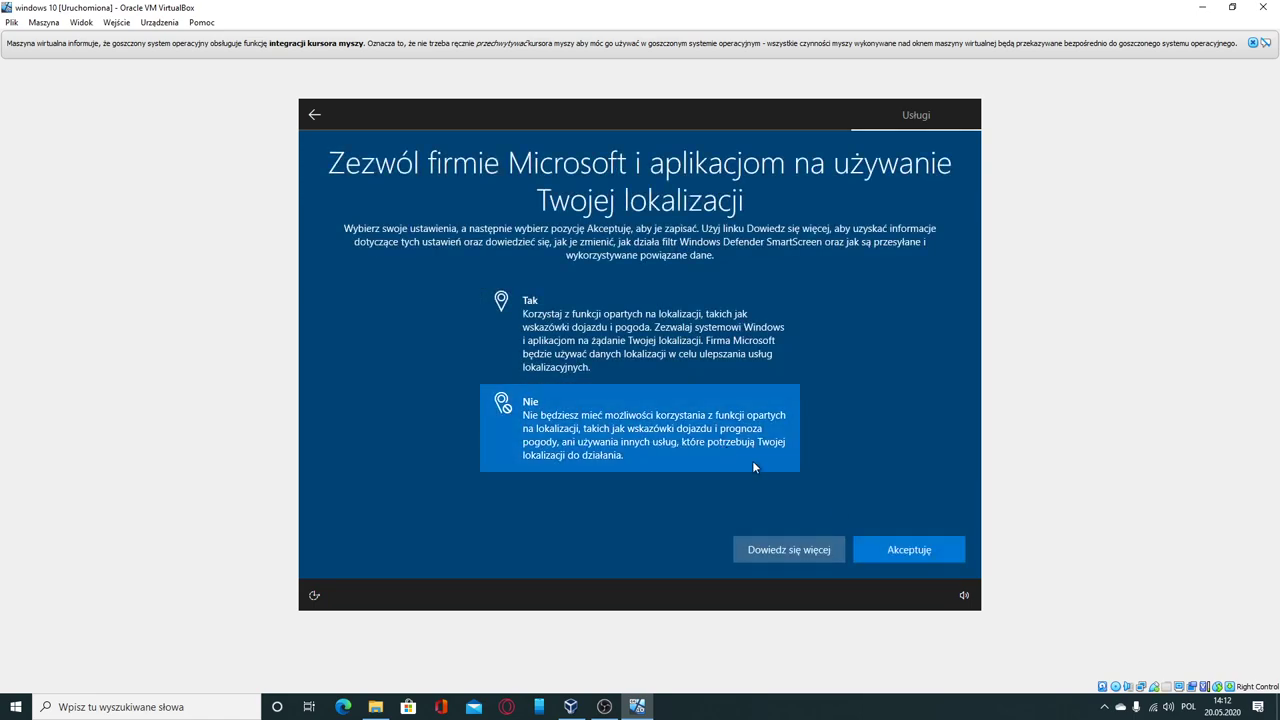
left_click(918, 555)
left_click(700, 410)
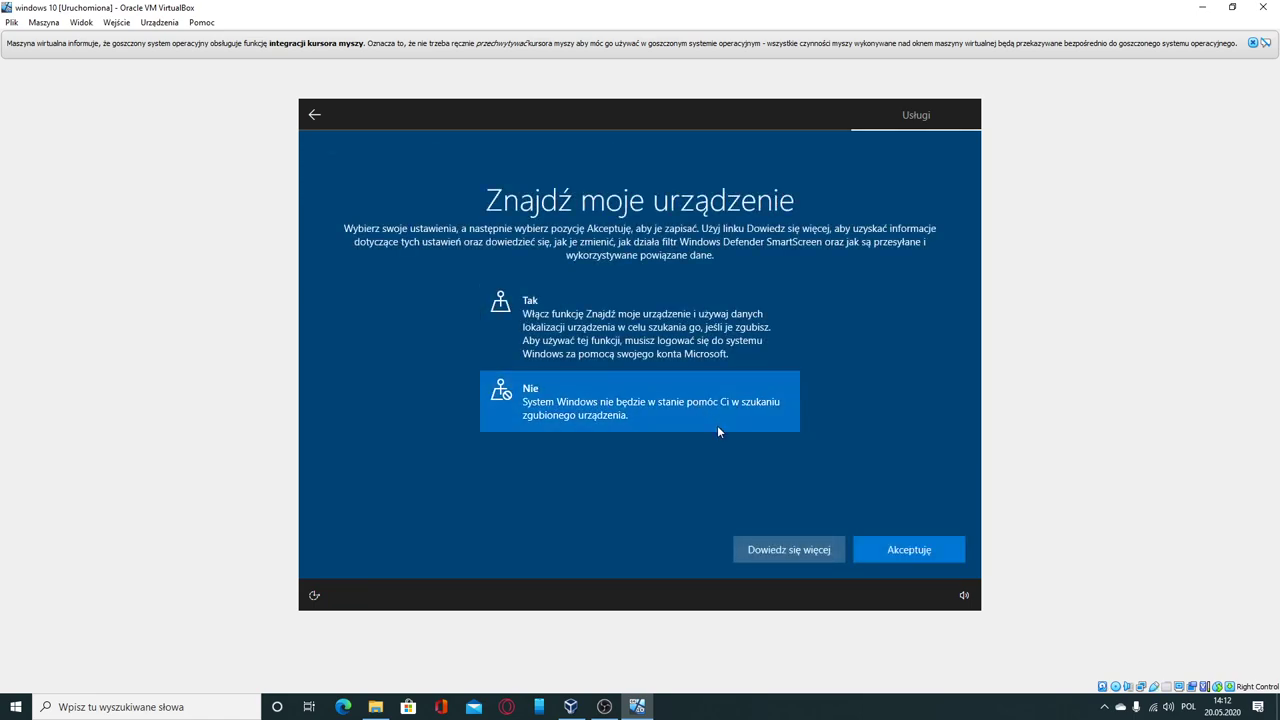
left_click(919, 561)
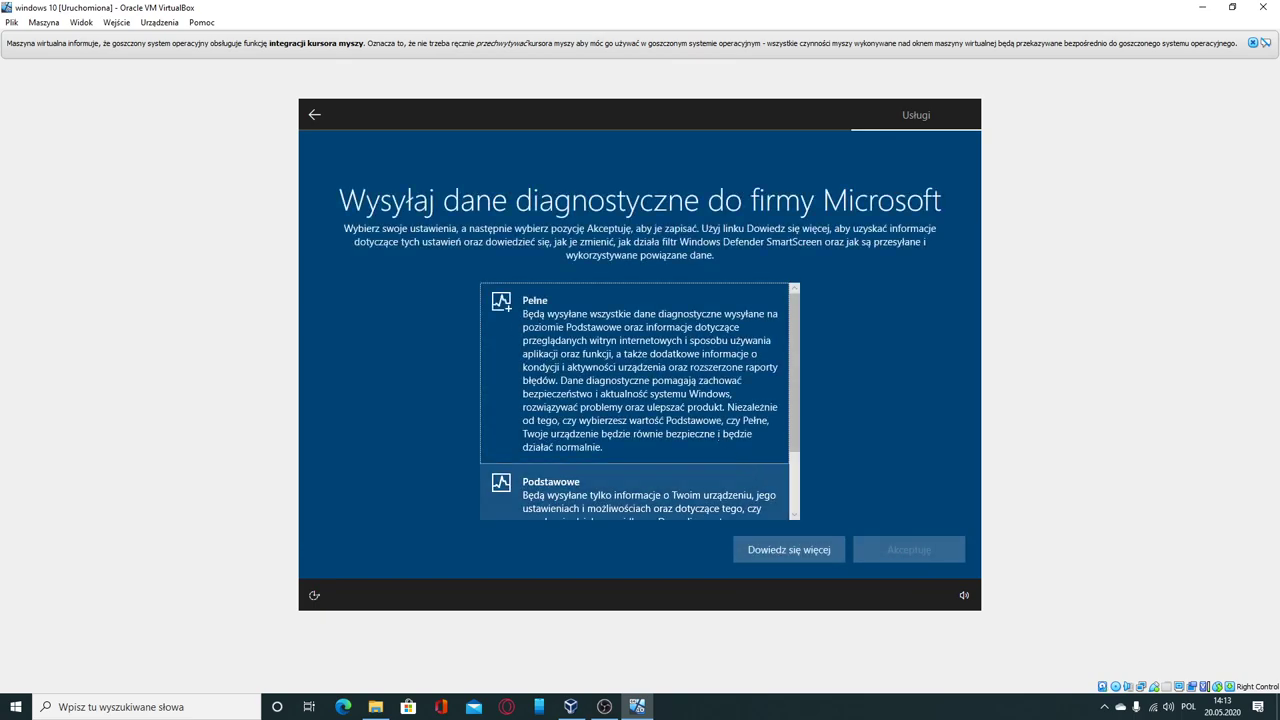
Step: Choose full diagnostic data; decline inking and typing, tailored experiences and the advertising ID
left_click(652, 376)
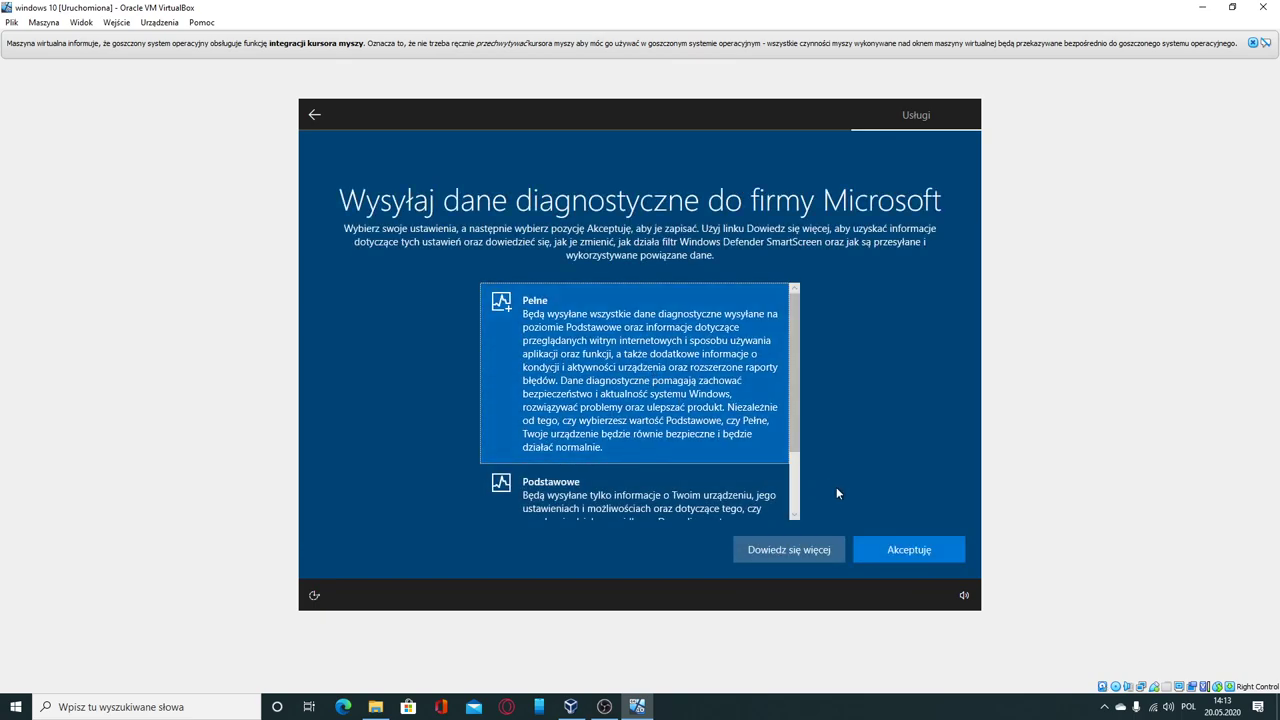
left_click(893, 543)
left_click(685, 434)
left_click(922, 549)
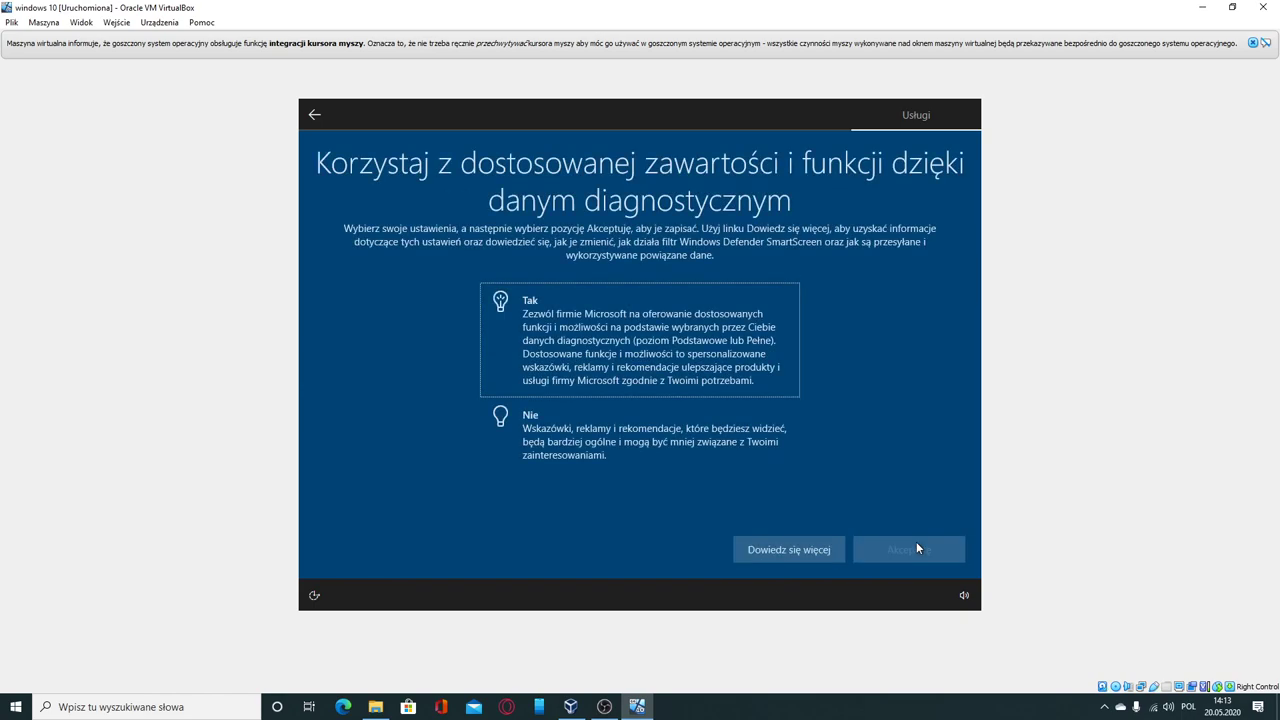
left_click(709, 449)
left_click(938, 543)
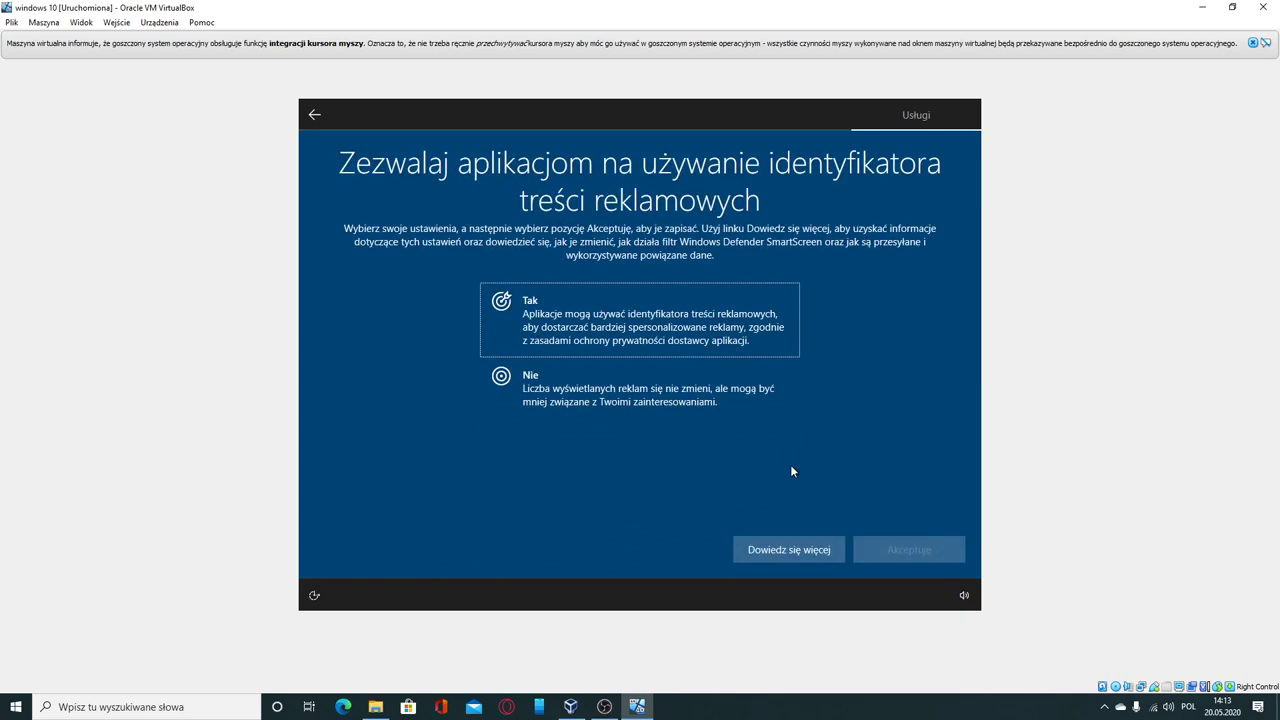
left_click(678, 405)
left_click(878, 548)
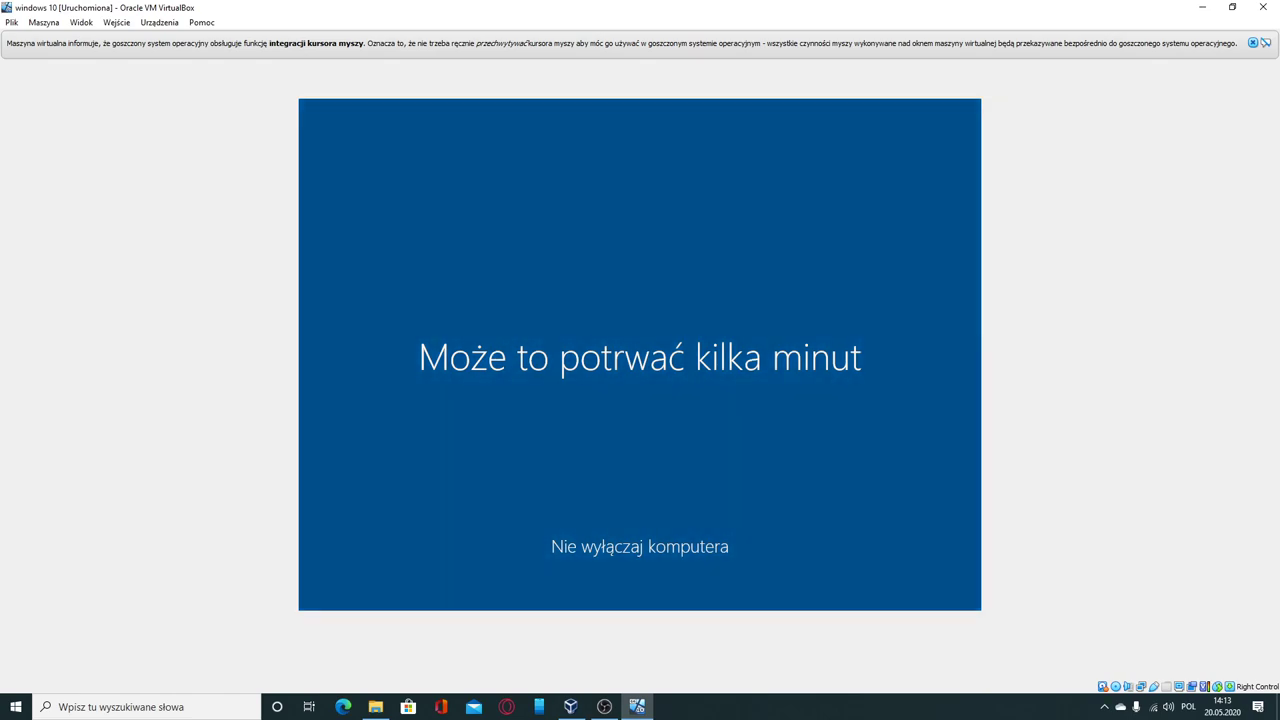
Step: Search the host computer for 'power', then dismiss the PowerShell results
left_click(120, 708)
type("po")
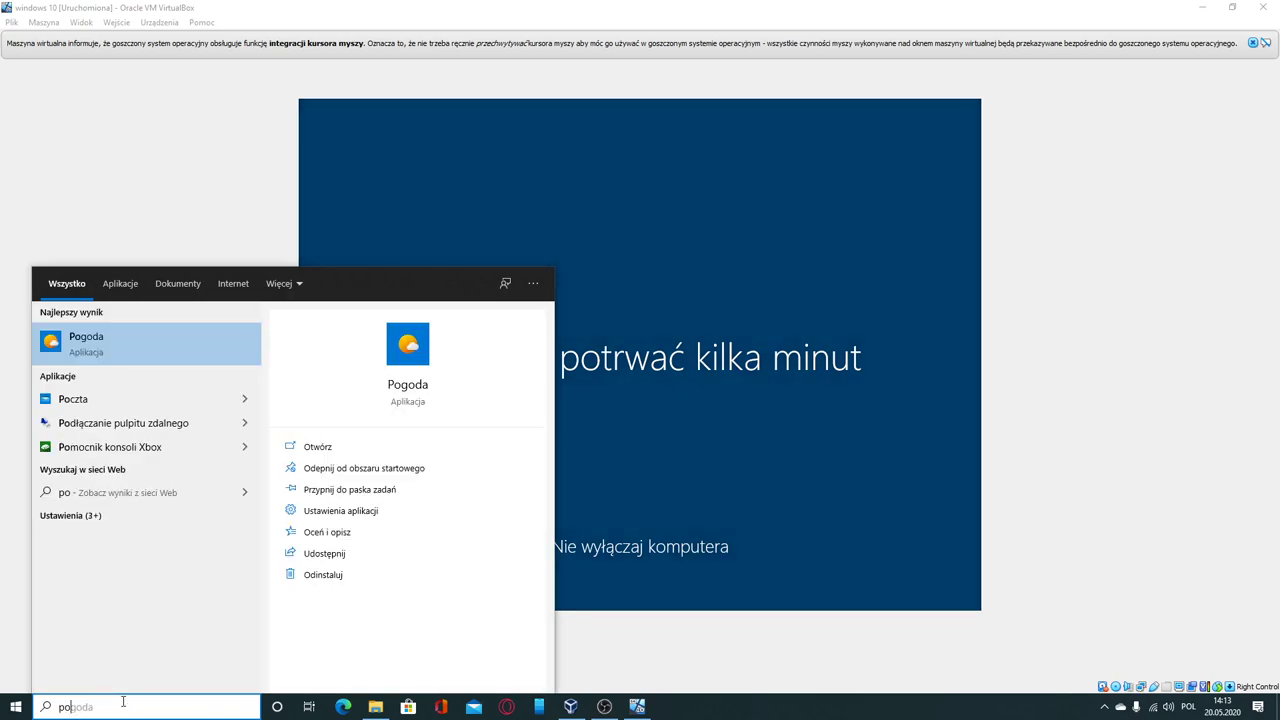
type("wer")
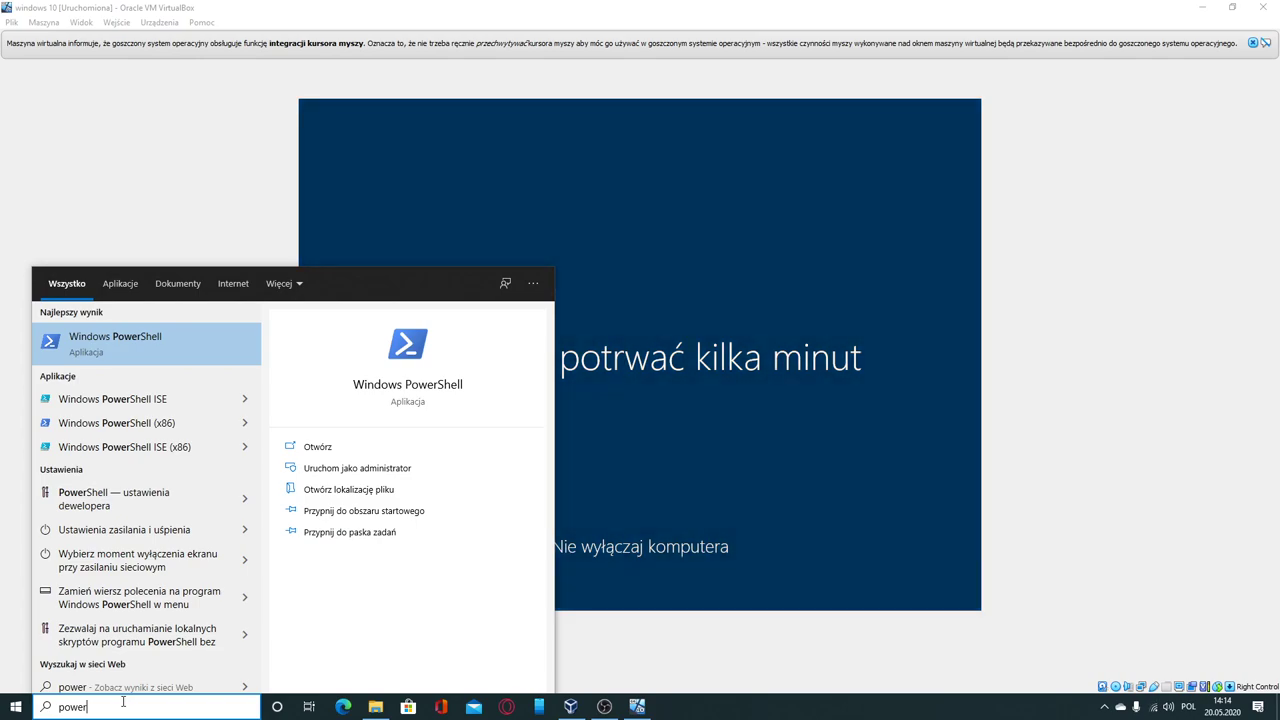
left_click(760, 643)
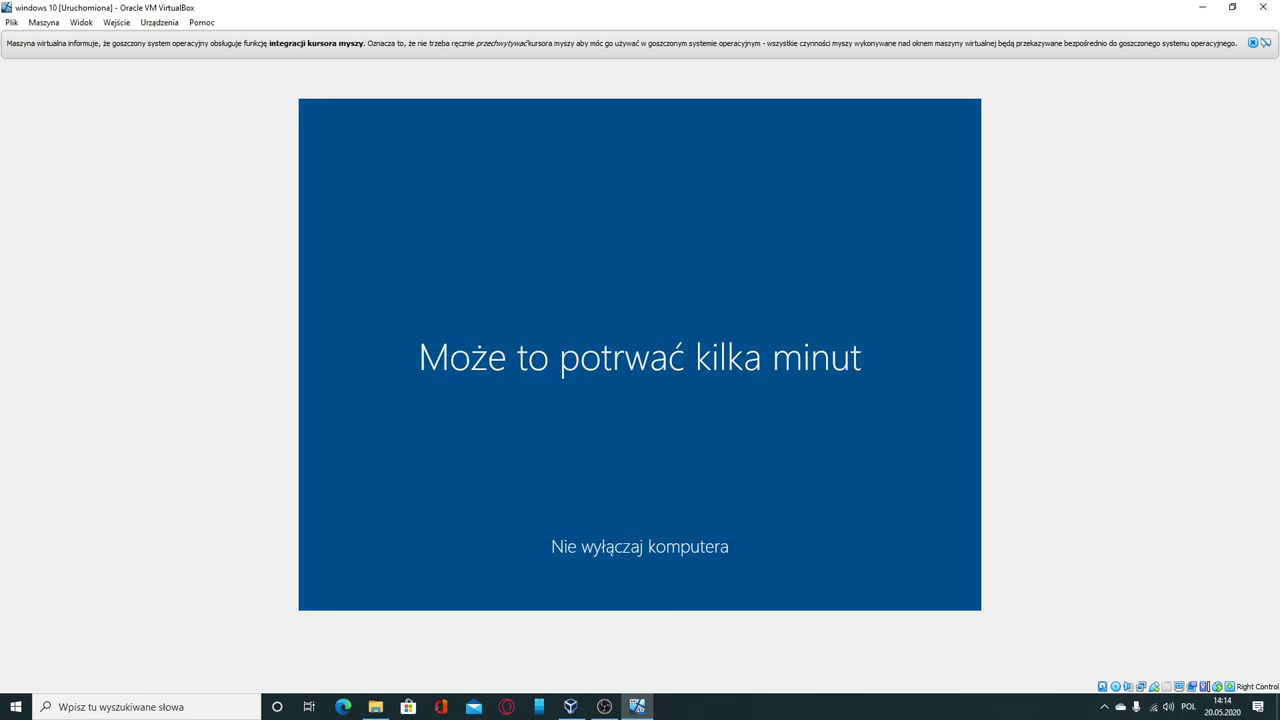
Step: Search the host for 'pu', highlight Podłączanie pulpitu zdalnego, then return to the VM window
left_click(180, 704)
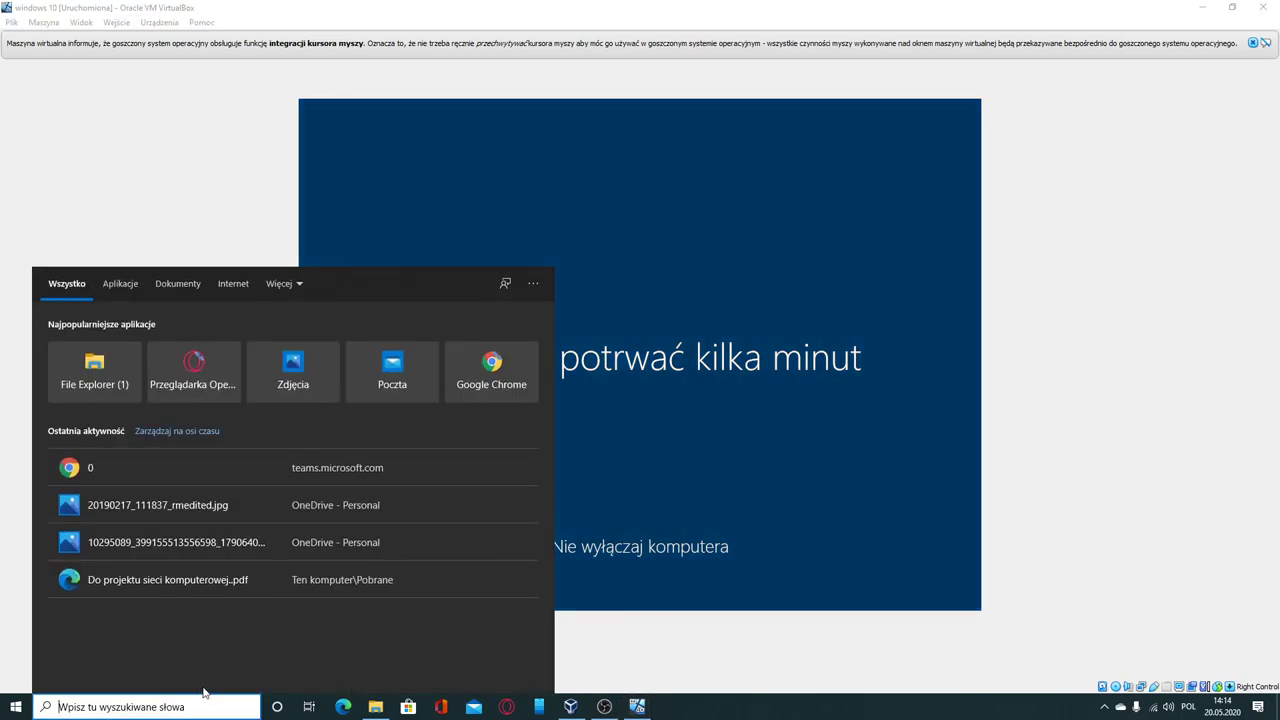
type("pu")
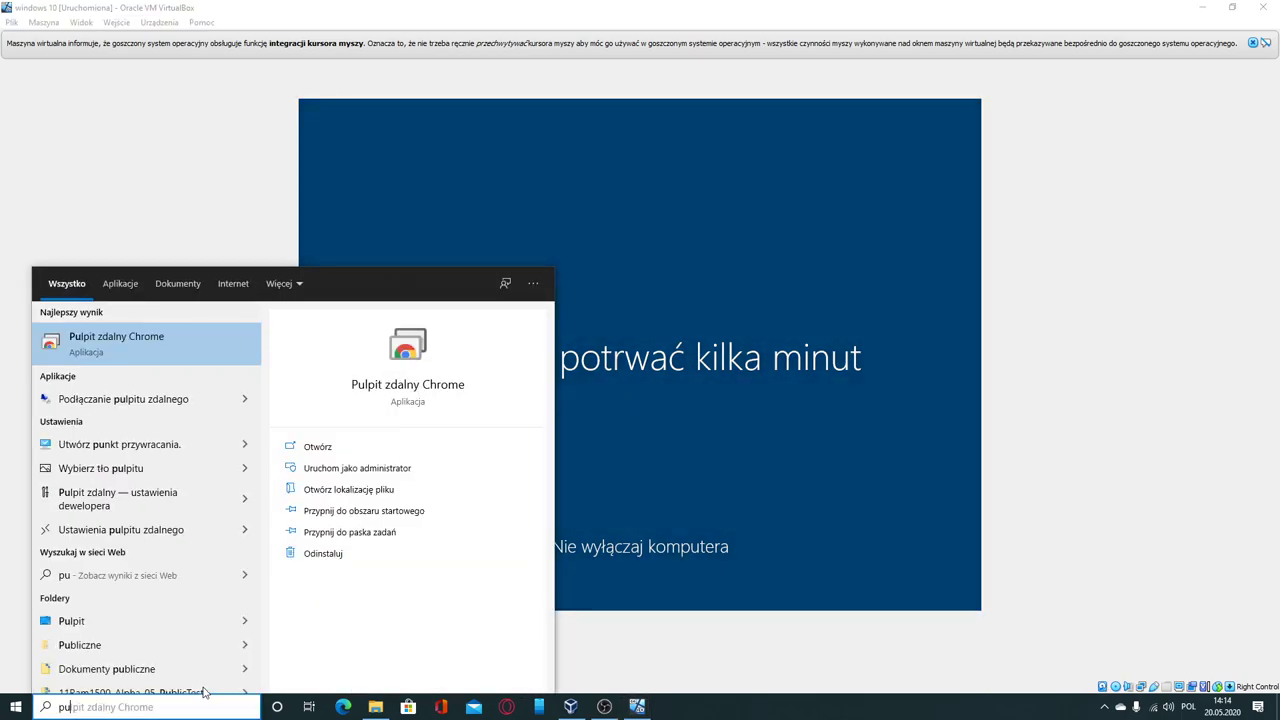
key("Down")
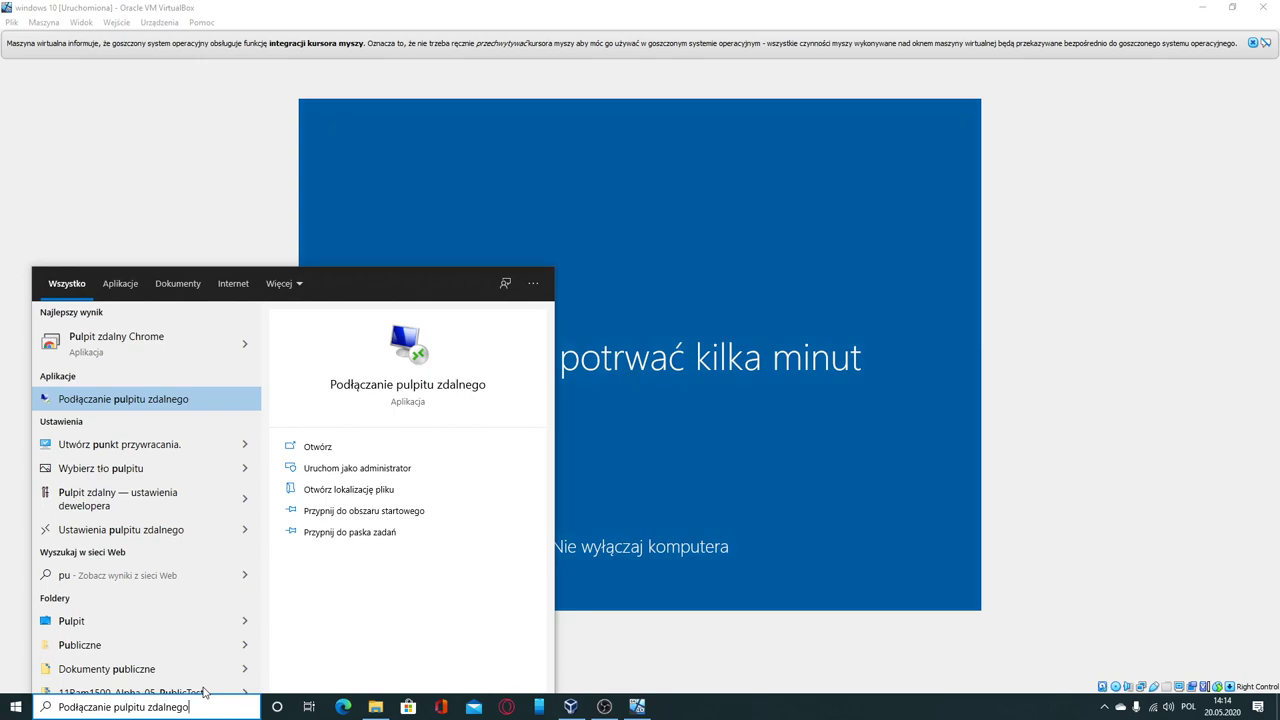
left_click(1047, 507)
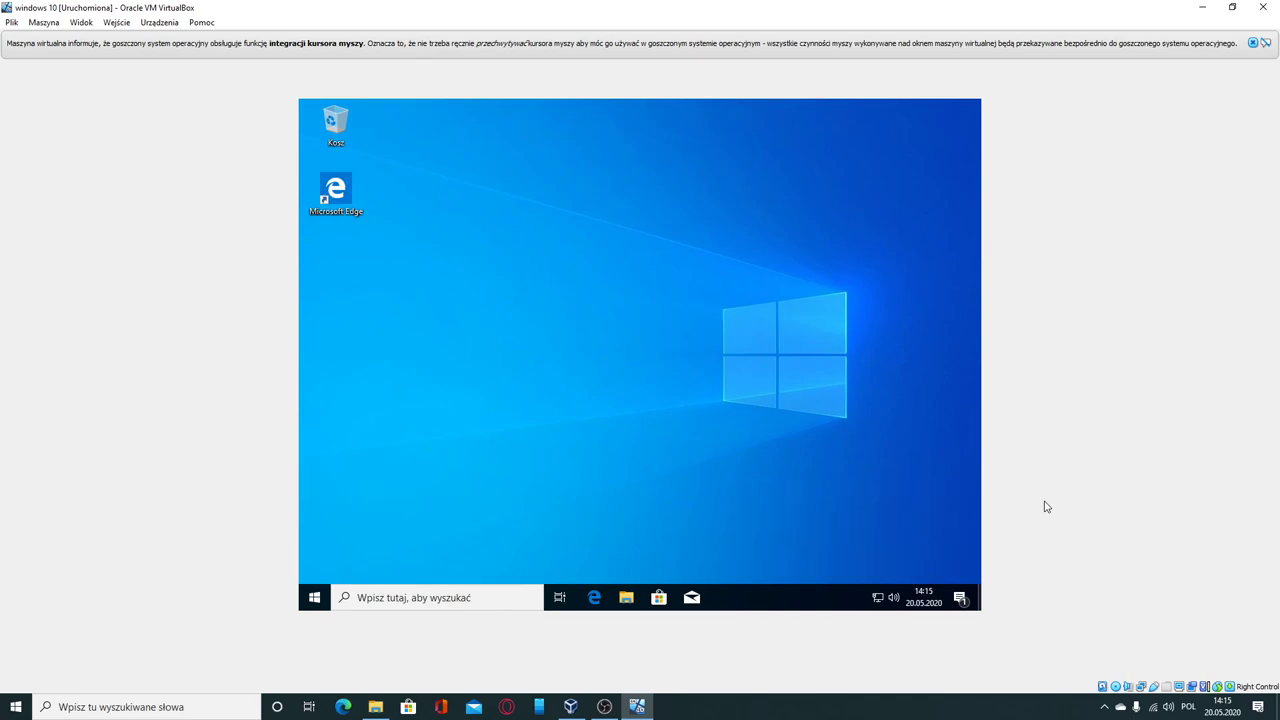
Step: From the guest's Action Center, open Windows Update settings and run 'Sprawdź aktualizacje'
left_click(960, 597)
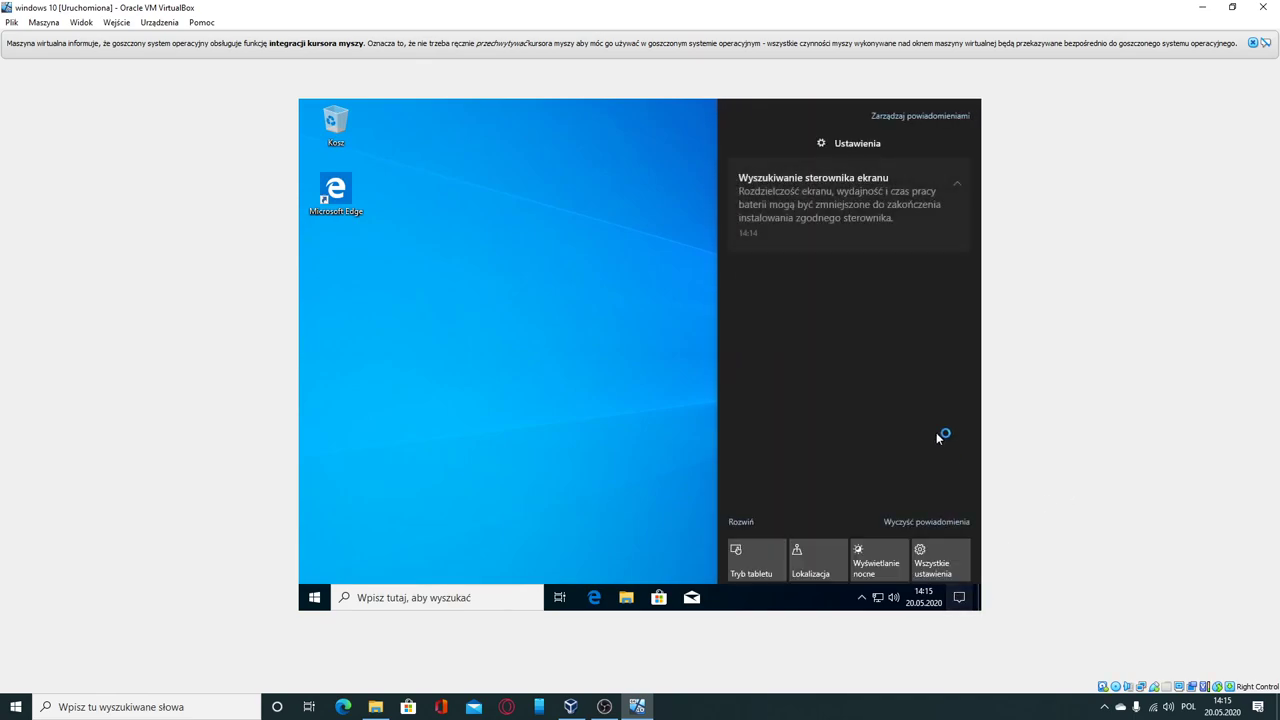
left_click(852, 196)
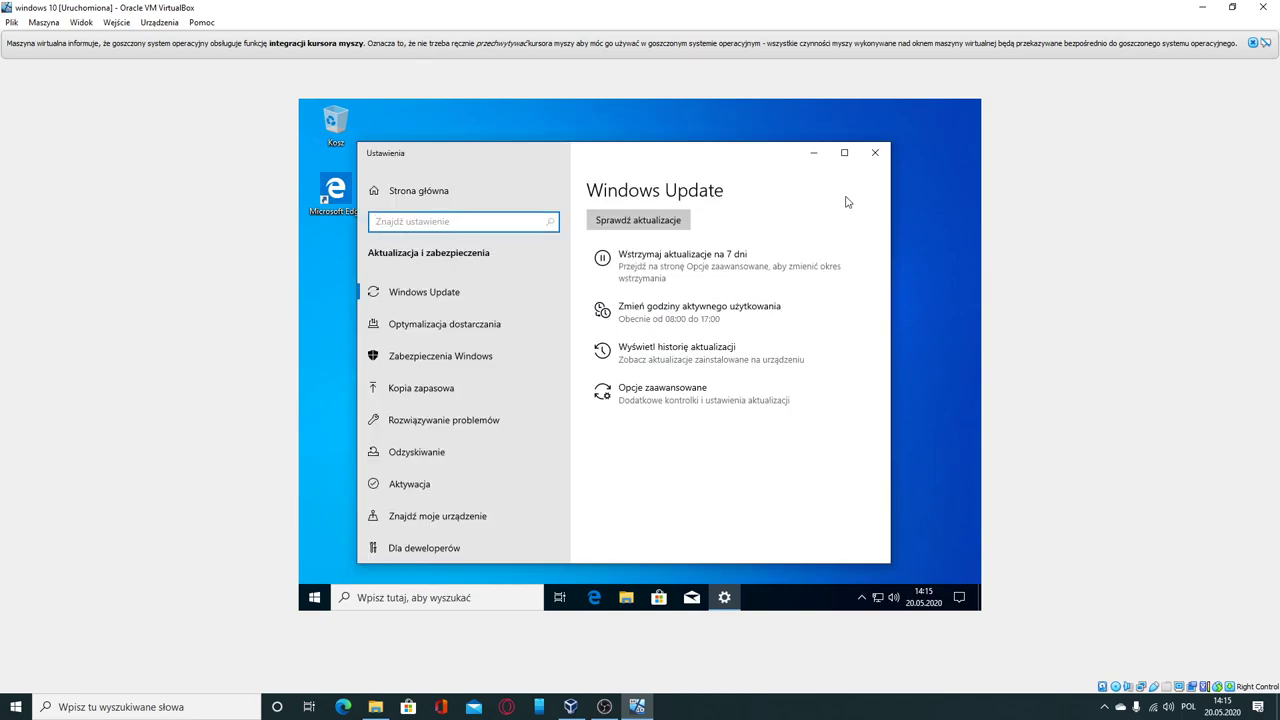
left_click(679, 219)
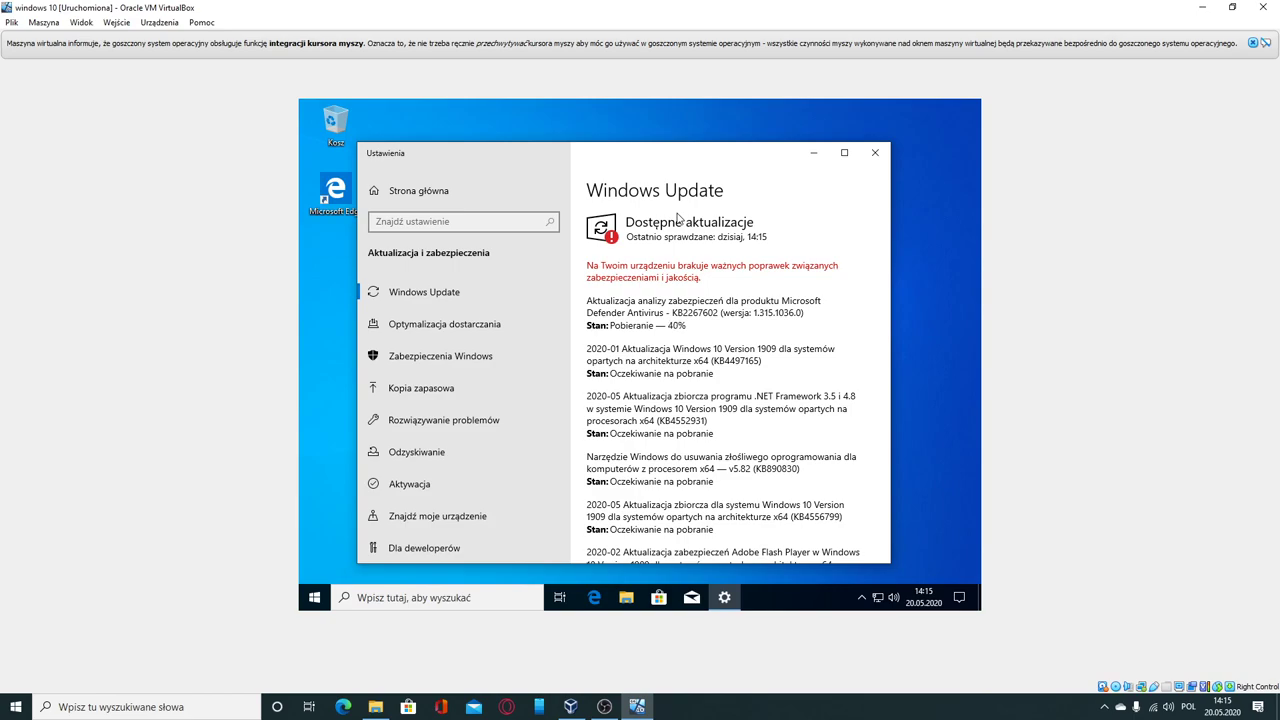
Step: Scroll through the guest's Windows Update list while the updates download
scroll(683, 411, "down", 4)
scroll(669, 397, "up", 2)
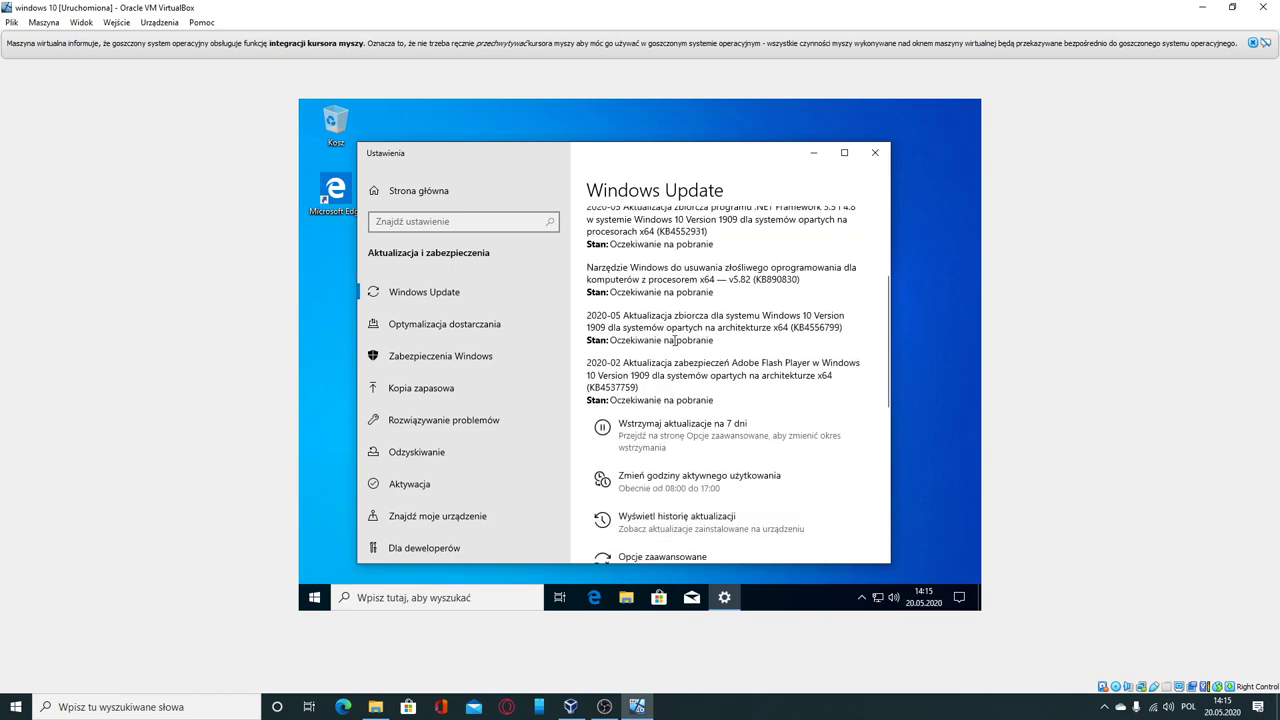
scroll(675, 341, "up", 3)
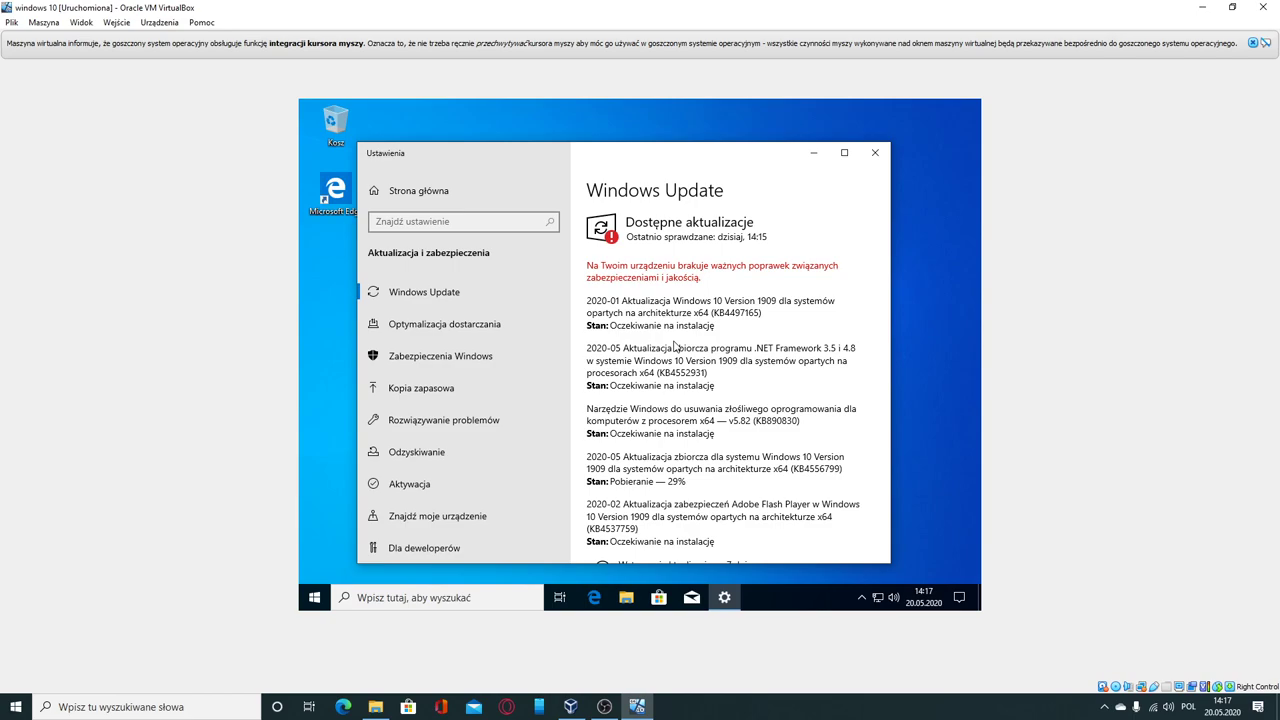
Step: Scroll the update list again while the KB4556799 download climbs to 97%
scroll(672, 347, "down", 3)
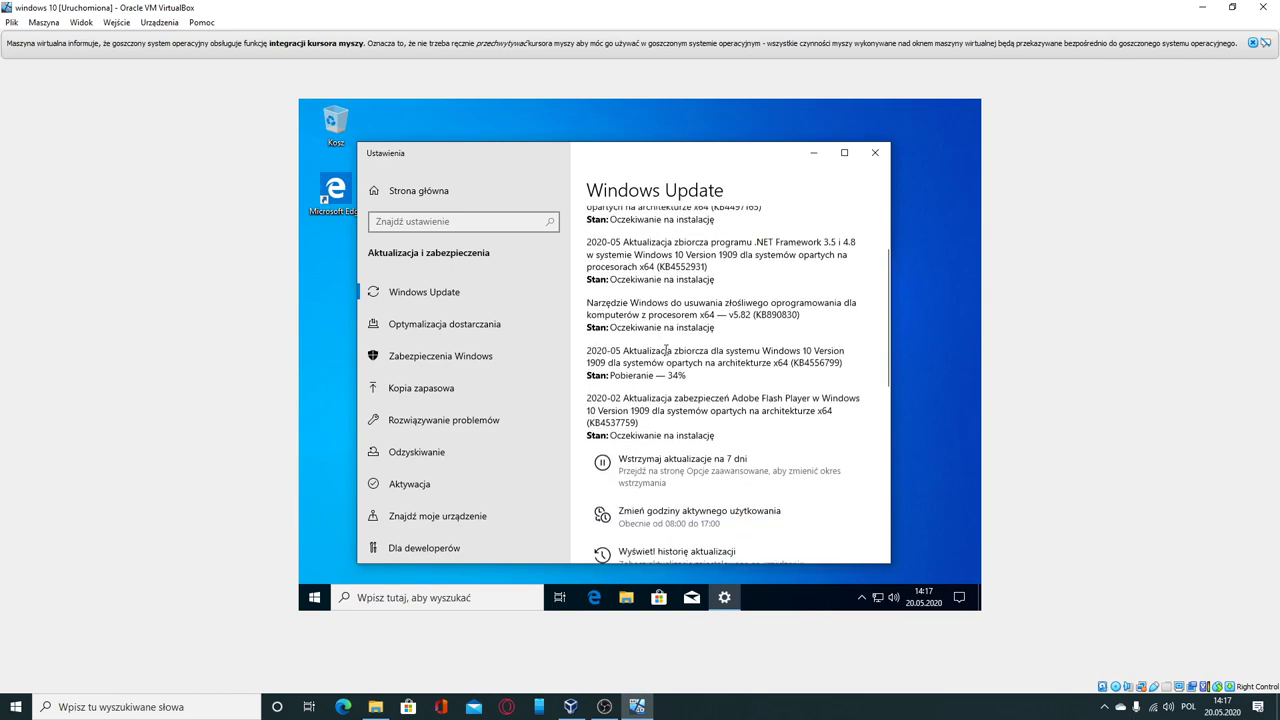
scroll(660, 349, "up", 3)
scroll(659, 349, "up", 1)
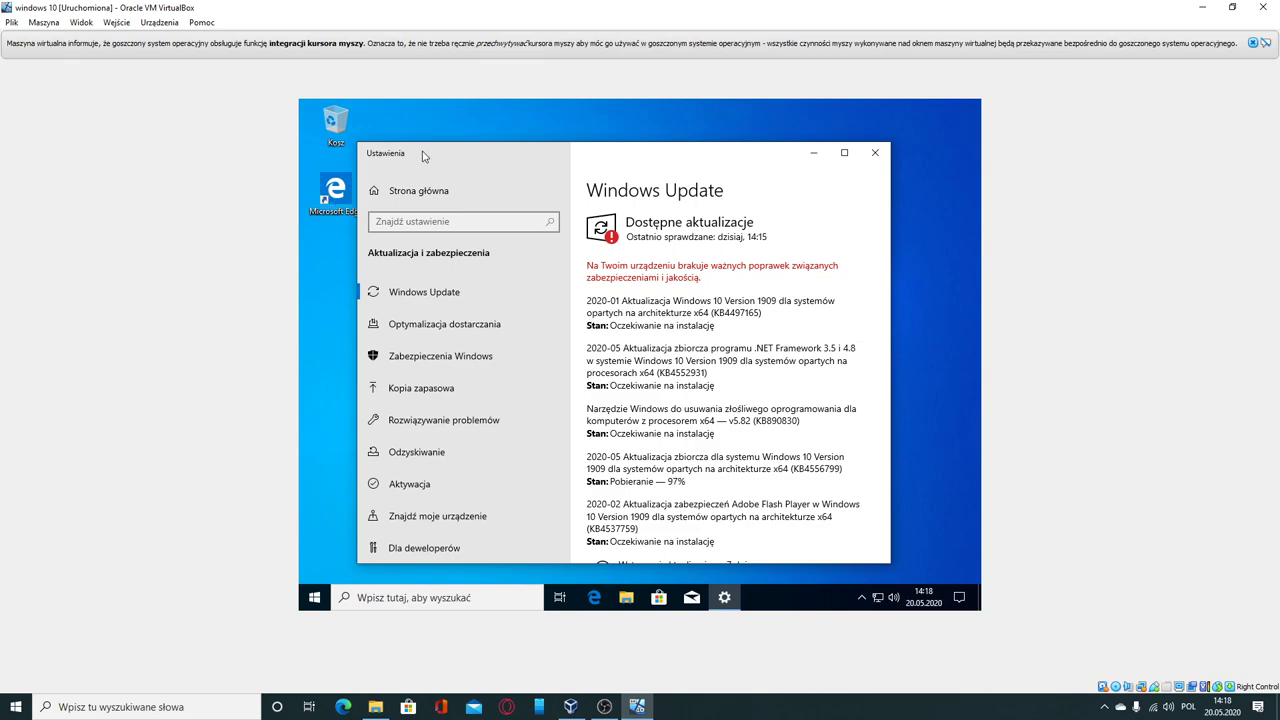
Step: Move the guest's Settings window slightly right and release keyboard focus from the VM
left_click_drag(451, 157, 530, 149)
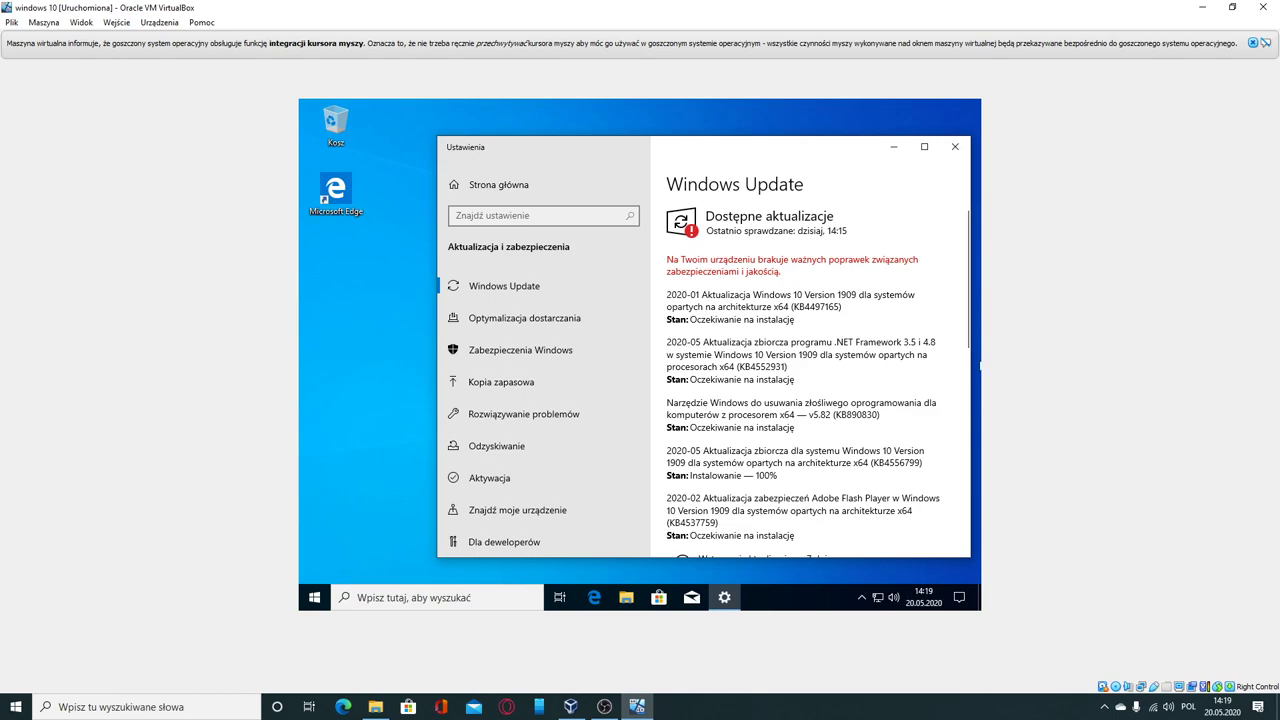
key("alt+Tab")
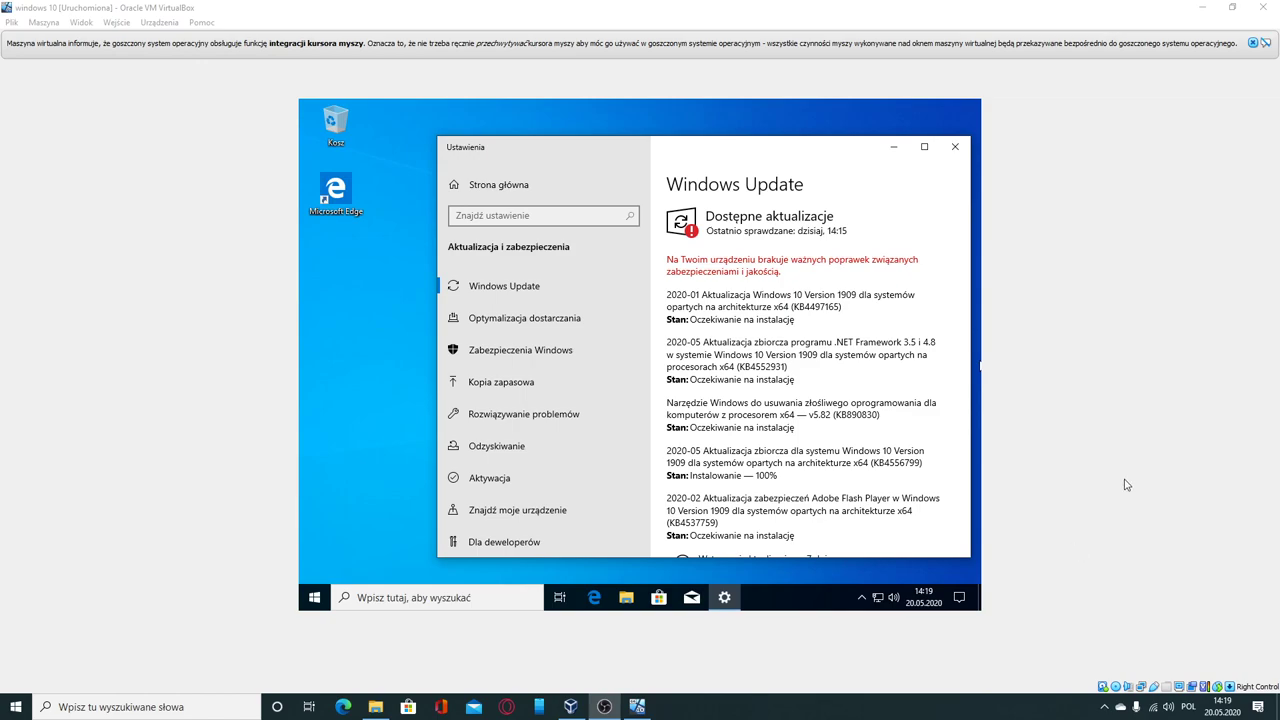
Step: Restore the VM window to a smaller size, peek at the guest power options, then start closing the VM
left_click(1251, 45)
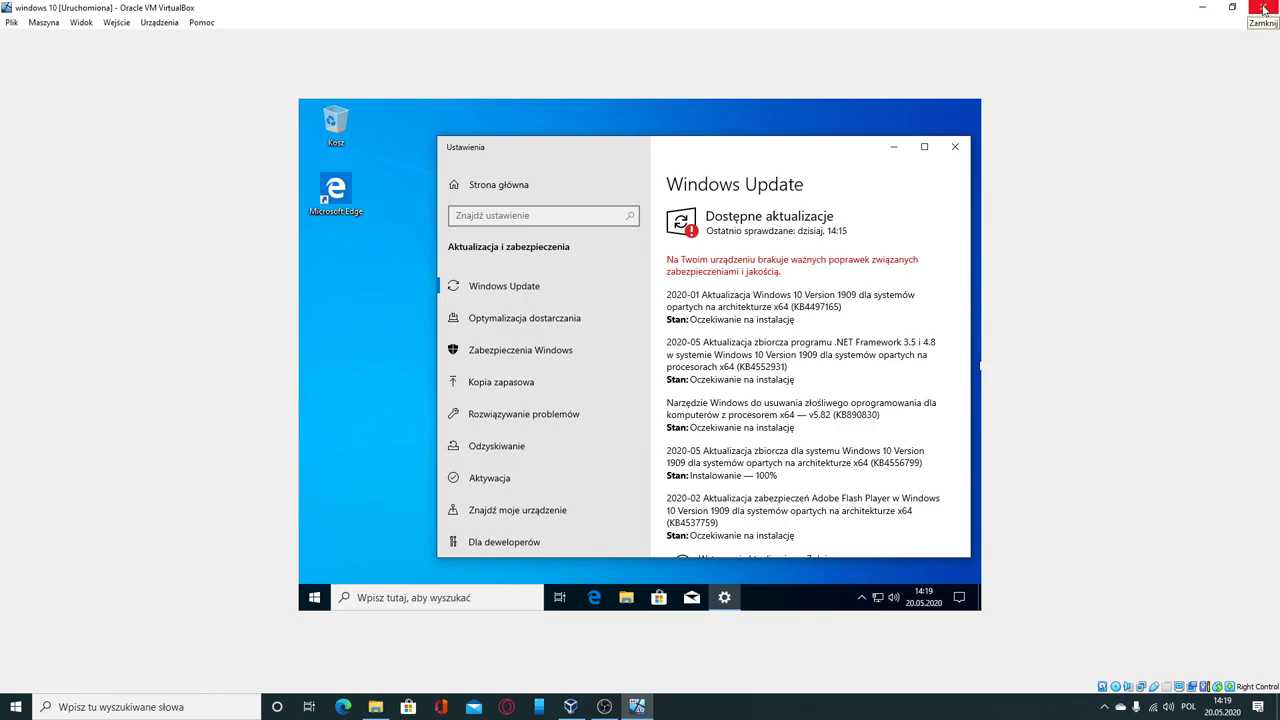
left_click_drag(1129, 14, 632, 86)
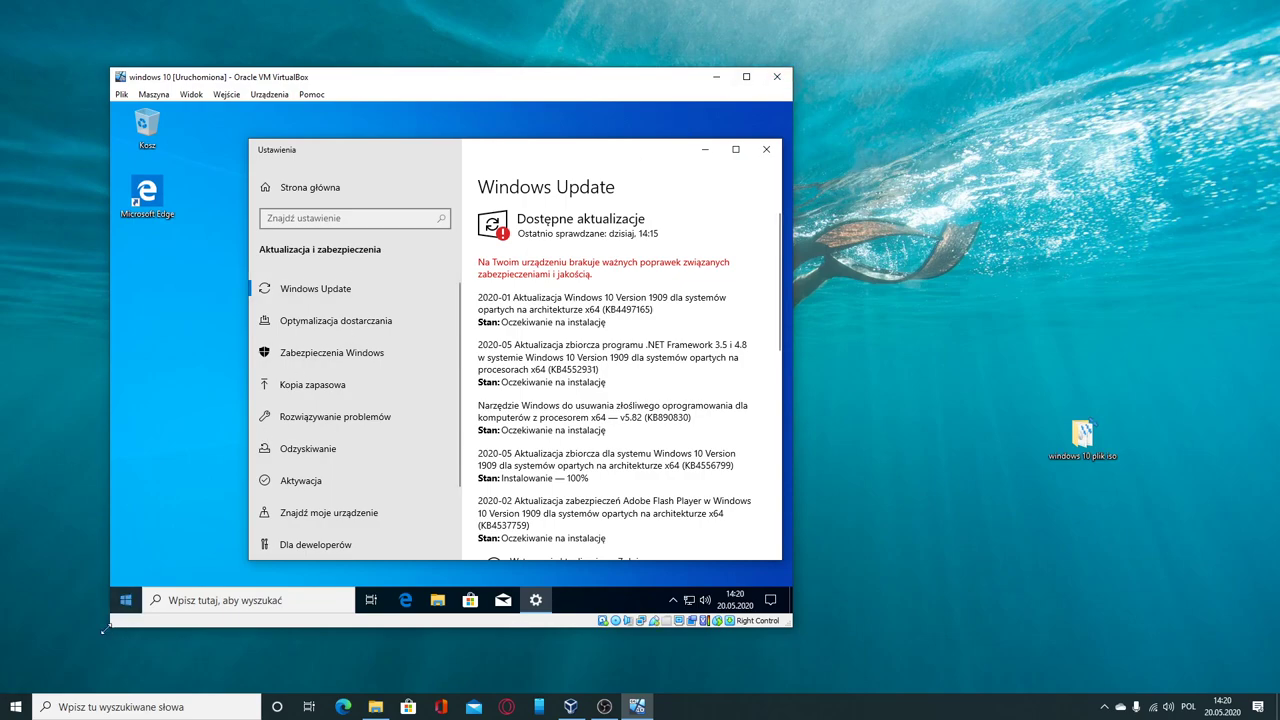
left_click(132, 604)
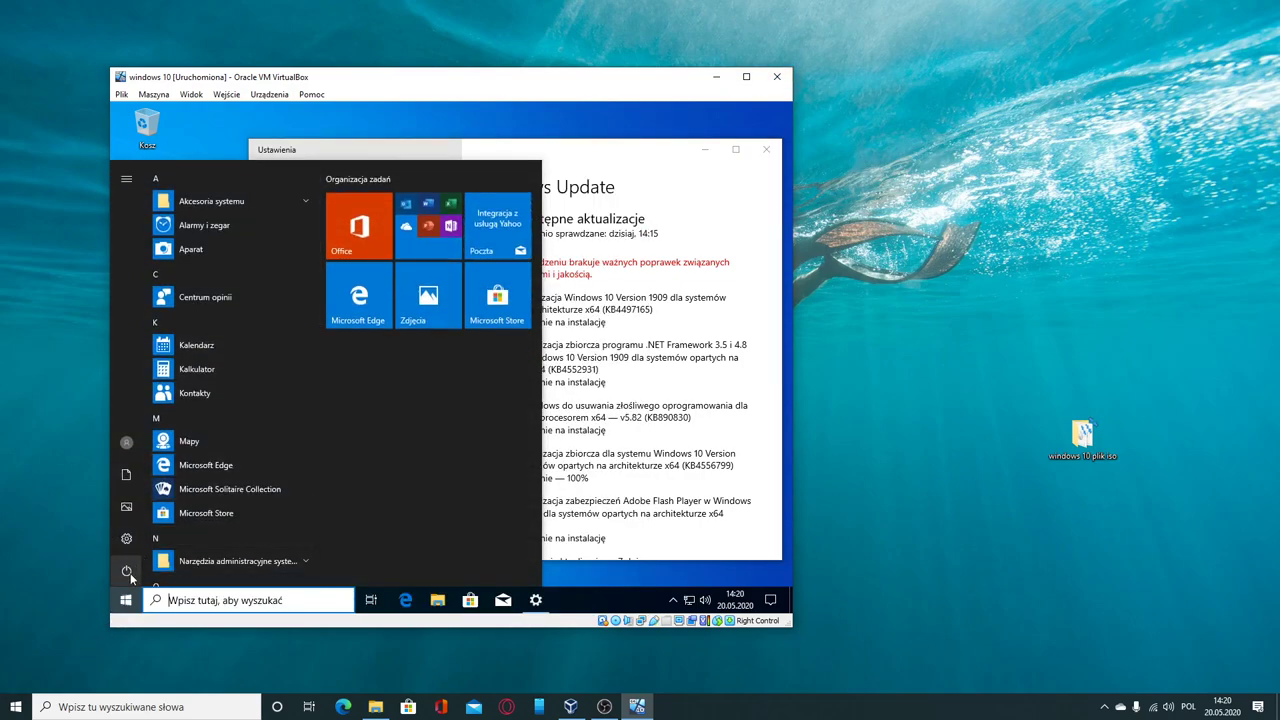
left_click(128, 572)
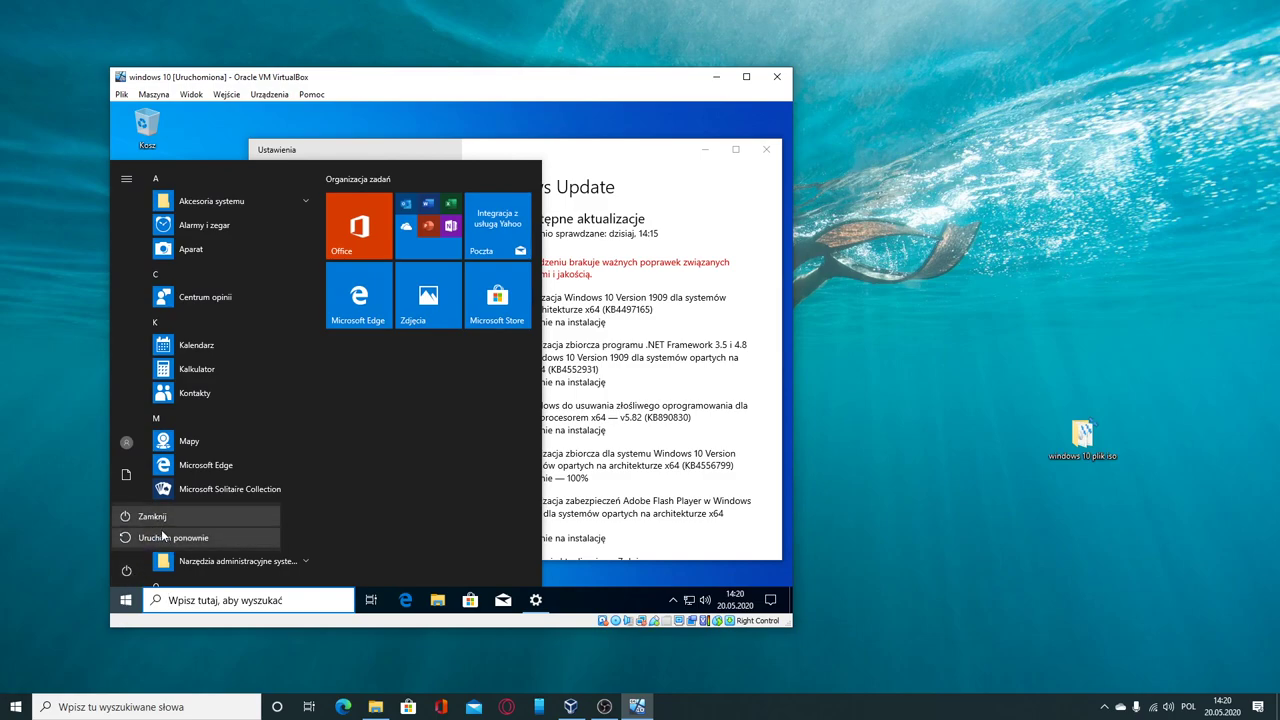
left_click(463, 516)
left_click(632, 152)
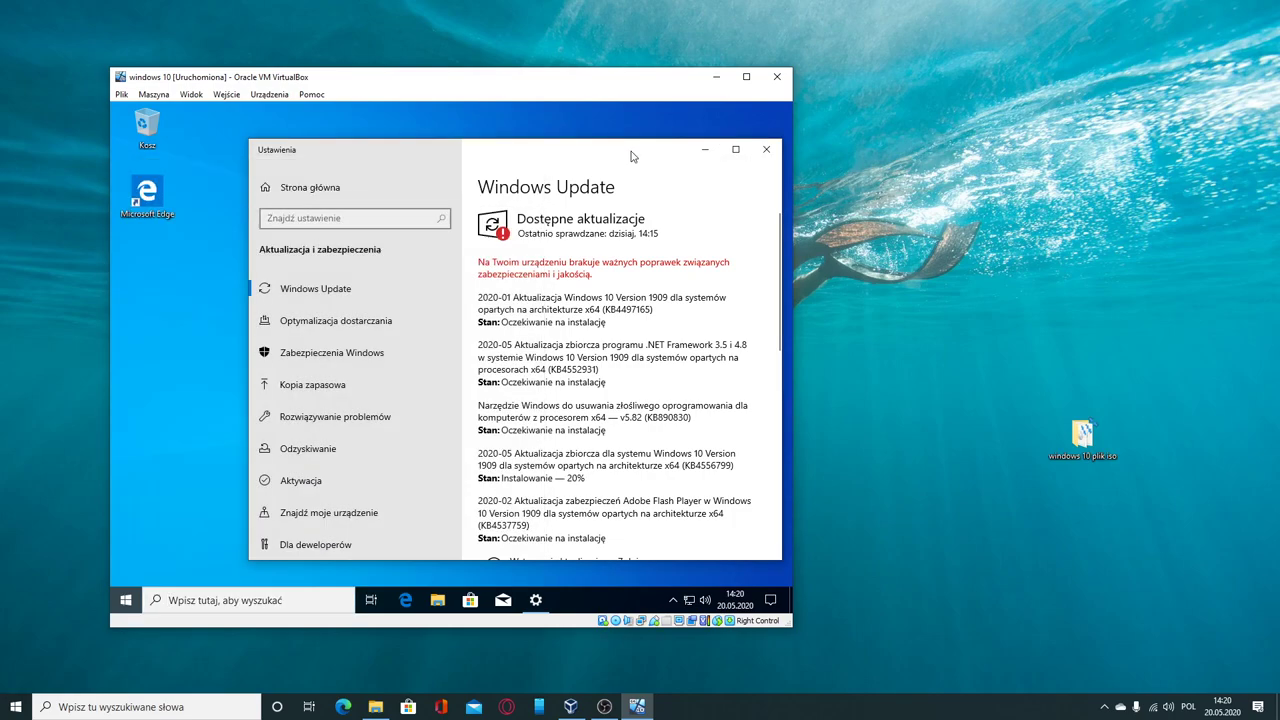
left_click(777, 78)
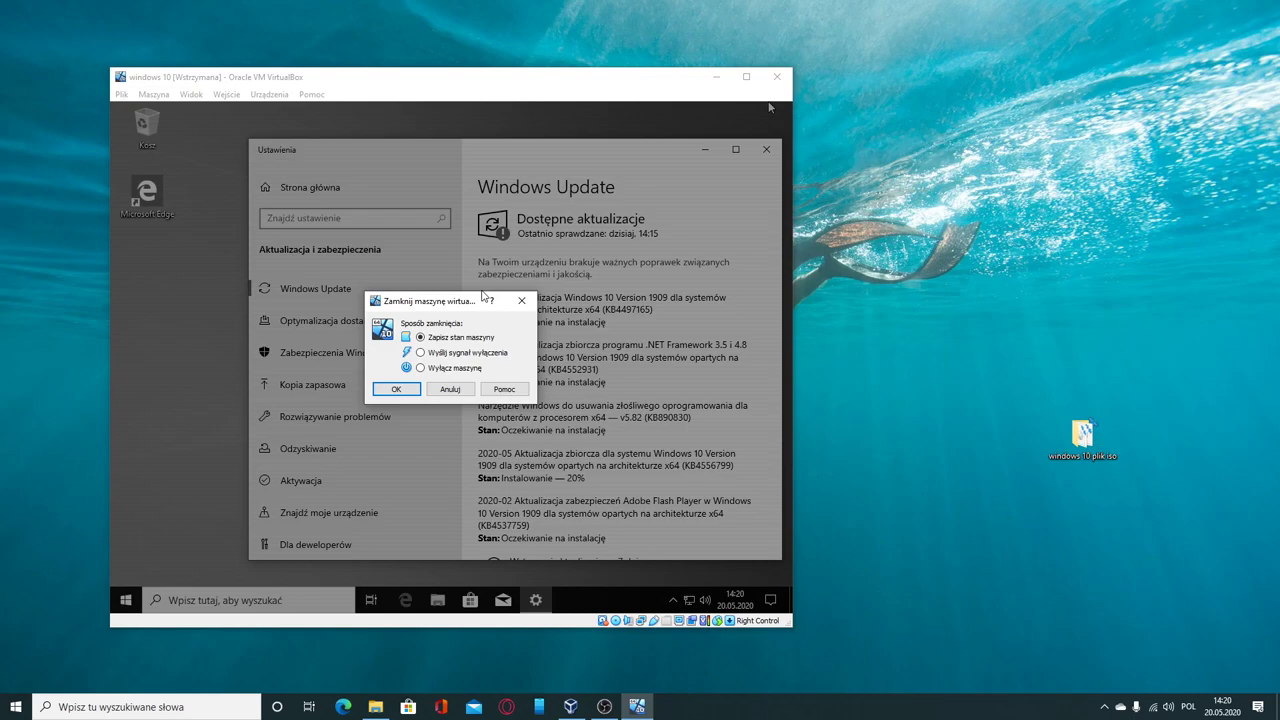
Step: Choose 'Wyłącz maszynę' in the close dialog and confirm with OK
left_click(420, 368)
left_click(381, 389)
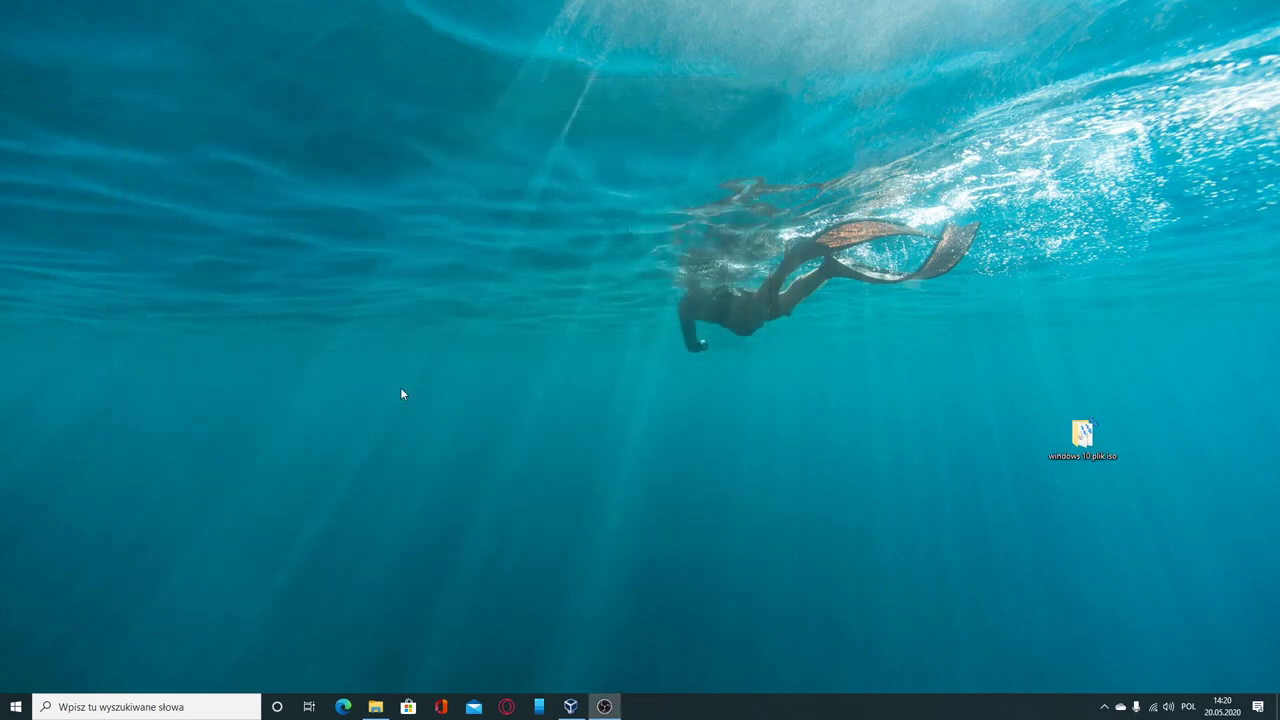
Step: Bring up VirtualBox Manager from the taskbar to confirm 'windows 10' is listed as Wyłączona
left_click(570, 706)
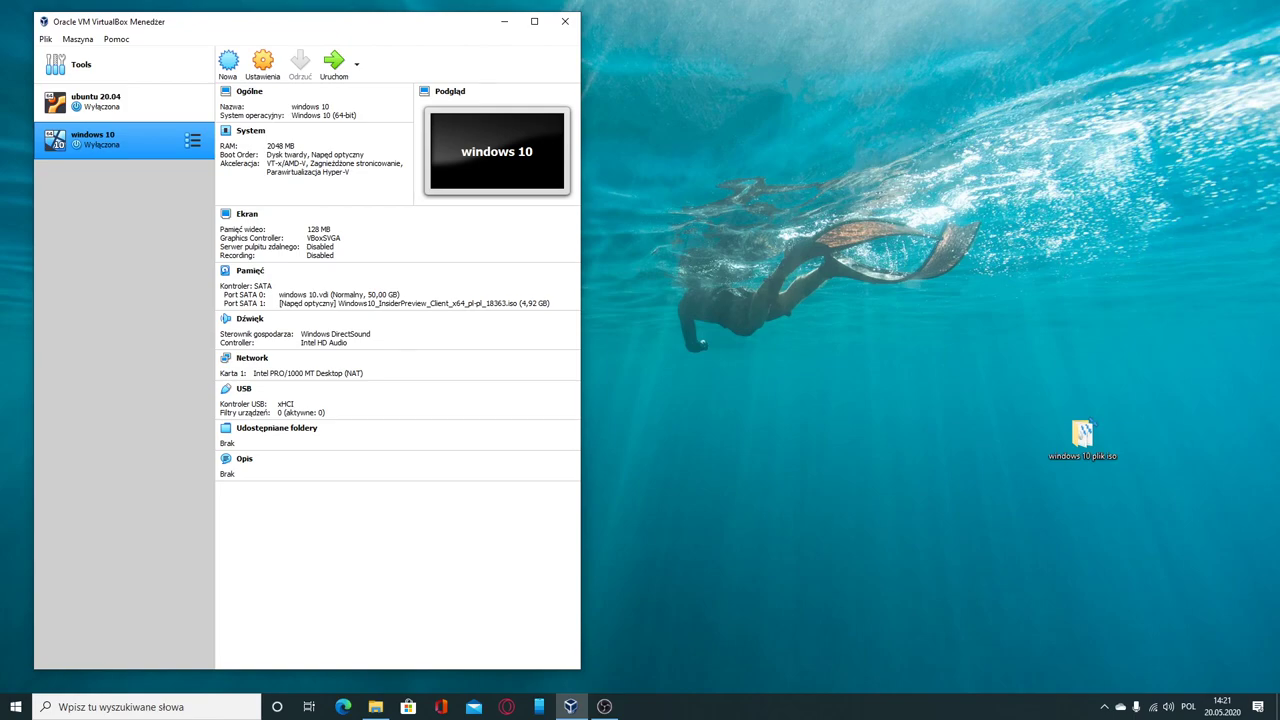
left_click(604, 706)
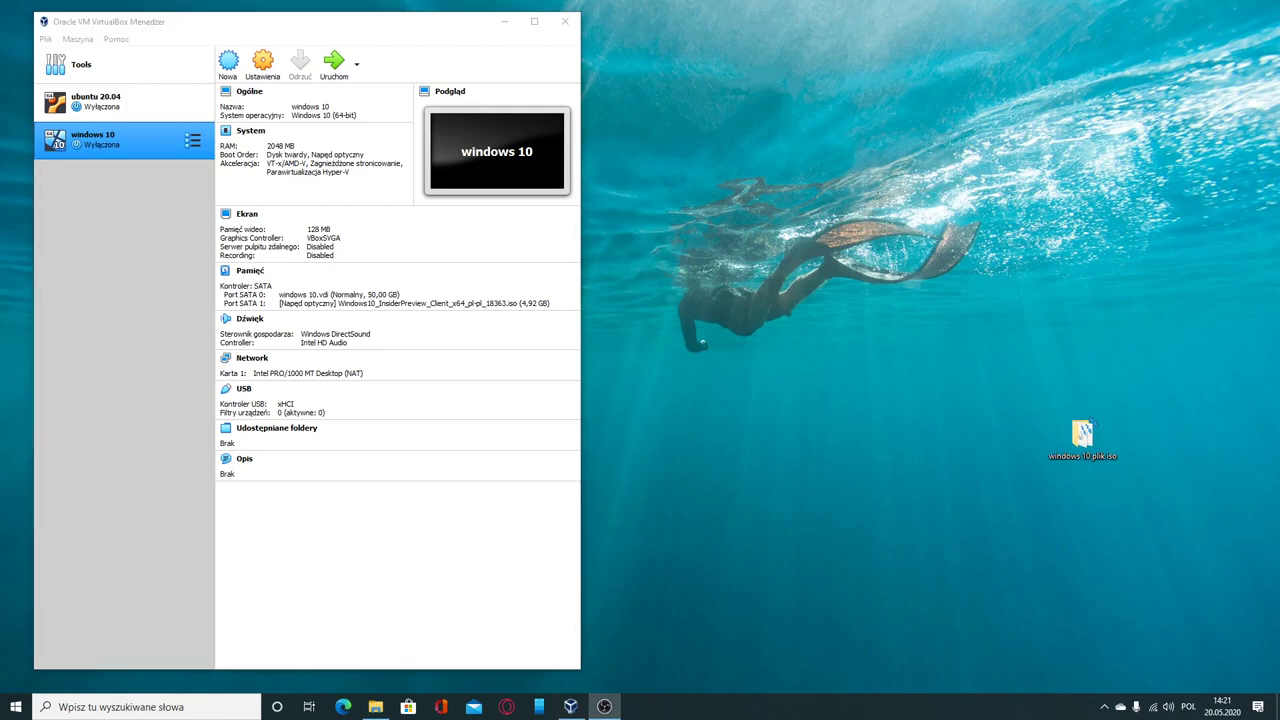